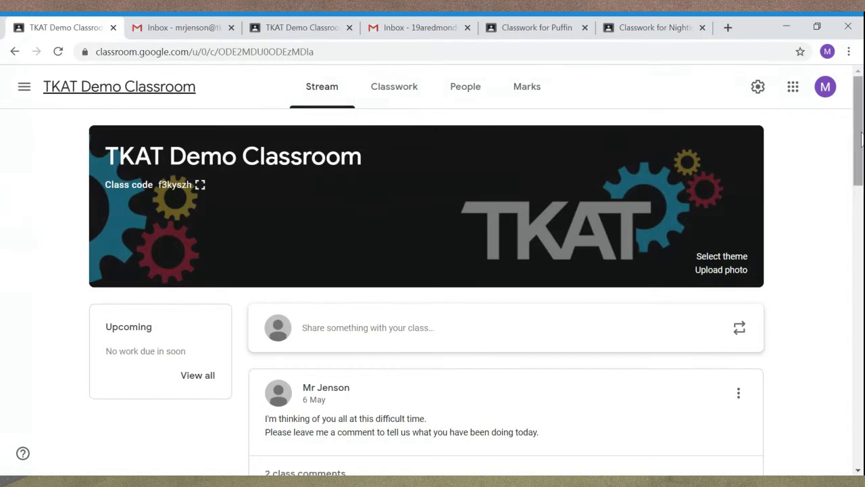
Review the announcements and comments in the TKAT Demo Classroom stream, and open that class's Classwork page.
{"action": "scroll", "coordinate": [861, 139], "scroll_direction": "down", "scroll_amount": 3}
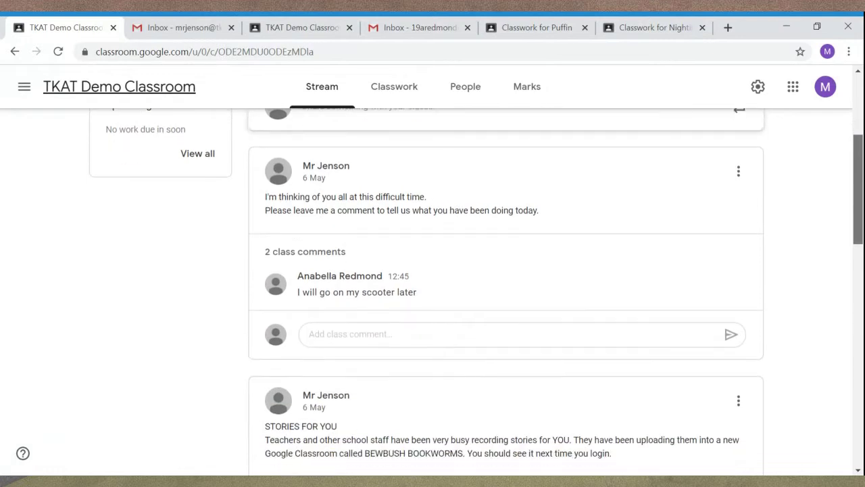
{"action": "scroll", "coordinate": [858, 198], "scroll_direction": "down", "scroll_amount": 1}
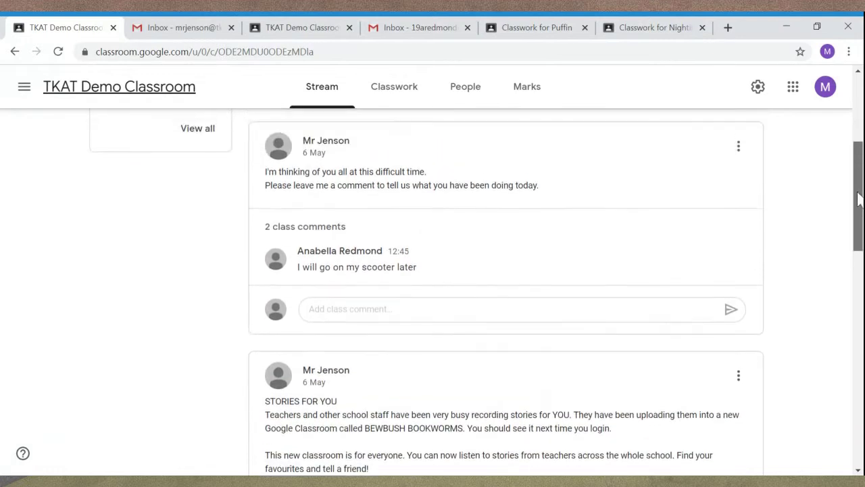
{"action": "left_click_drag", "start_coordinate": [859, 197], "coordinate": [848, 152]}
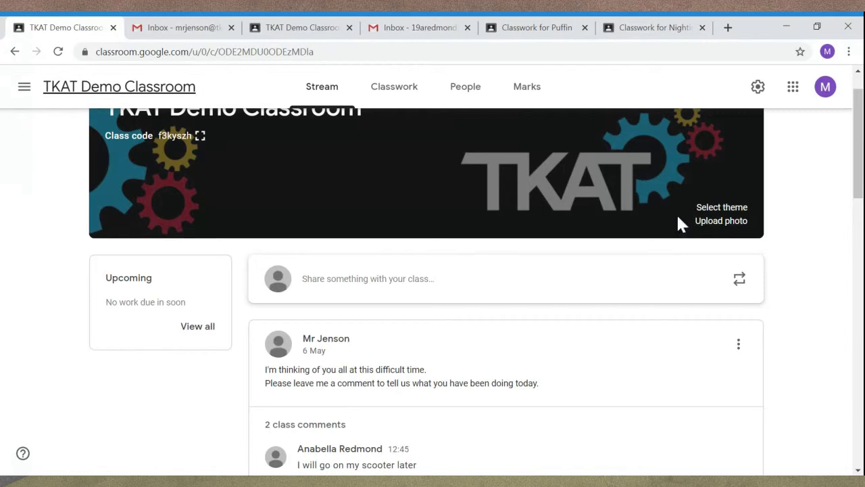
{"action": "left_click", "coordinate": [404, 108]}
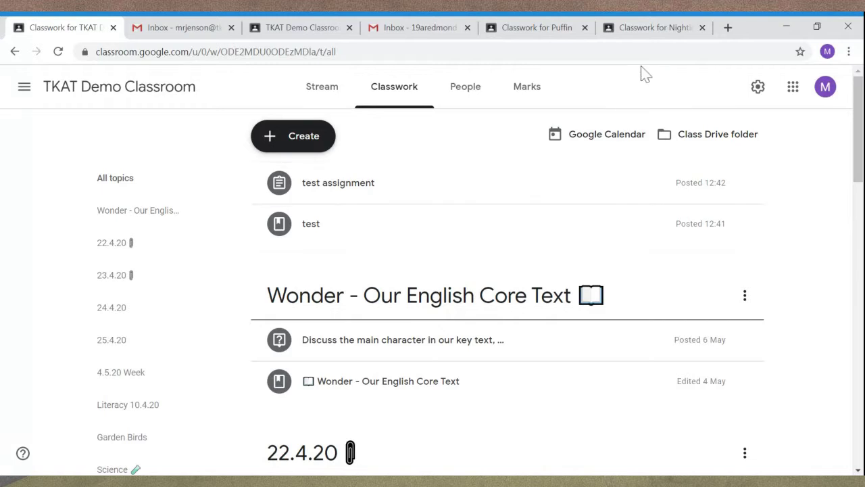
Switch to the Nightingale class, open its Stream, and examine the Thursday 7/5/20 announcement with its attachments.
{"action": "left_click", "coordinate": [646, 32]}
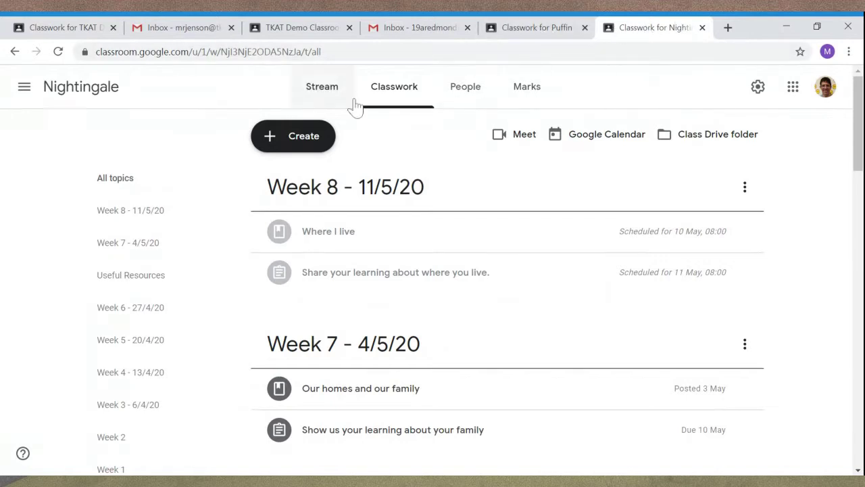
{"action": "left_click", "coordinate": [329, 106]}
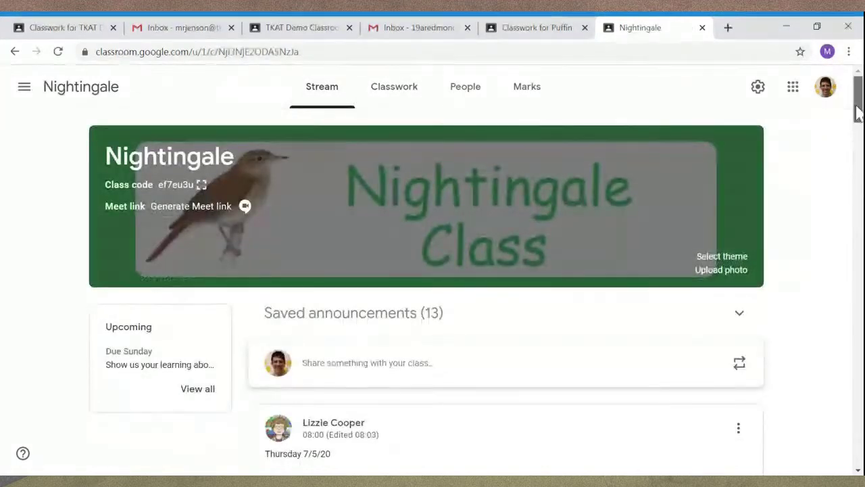
{"action": "mouse_move", "coordinate": [859, 112]}
{"action": "left_mouse_down"}
{"action": "mouse_move", "coordinate": [858, 120]}
{"action": "mouse_move", "coordinate": [855, 101]}
{"action": "left_mouse_up"}
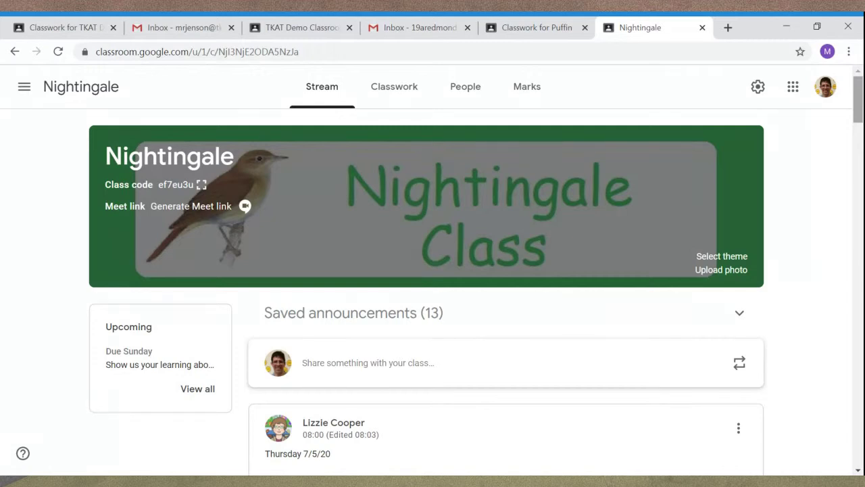
{"action": "left_click_drag", "start_coordinate": [861, 102], "coordinate": [860, 143]}
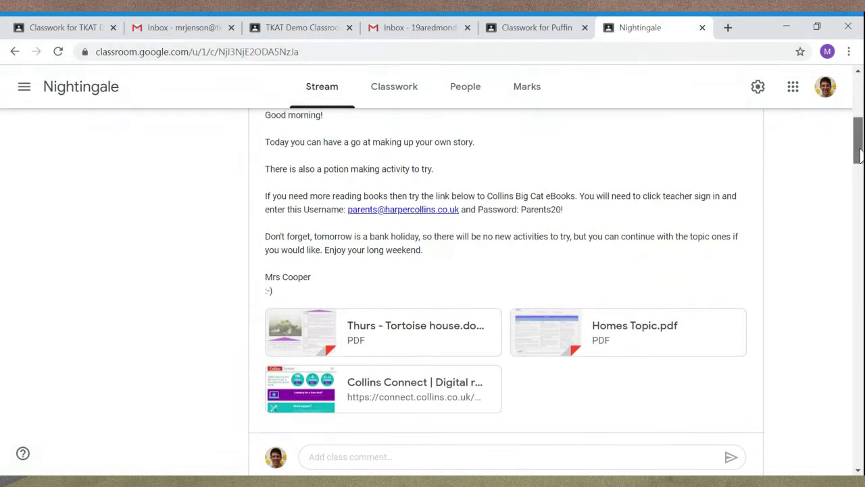
{"action": "left_click_drag", "start_coordinate": [860, 154], "coordinate": [858, 138]}
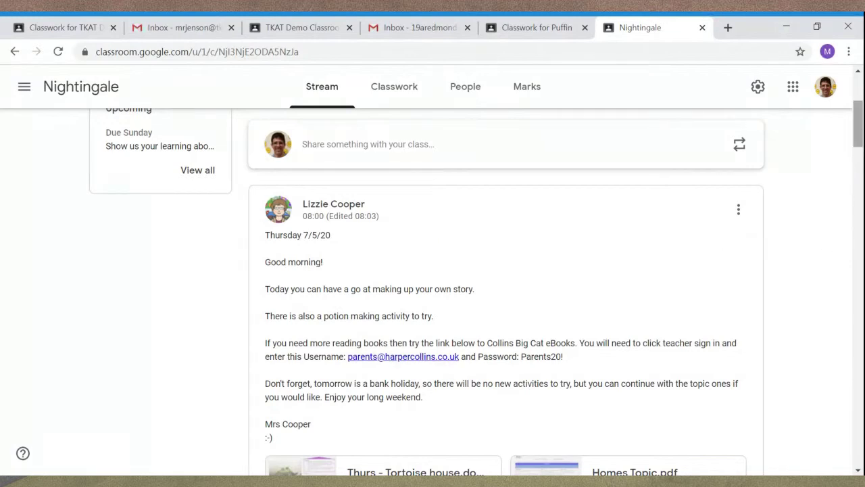
{"action": "left_click_drag", "start_coordinate": [858, 137], "coordinate": [858, 160]}
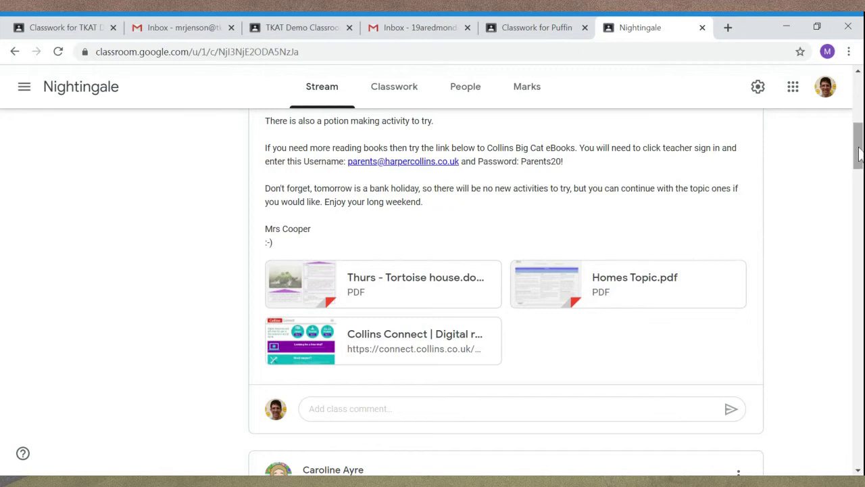
Look through the older Nightingale stream posts down to the "STORIES FOR YOU" announcement, and return to the class banner.
{"action": "left_click_drag", "start_coordinate": [858, 155], "coordinate": [857, 189]}
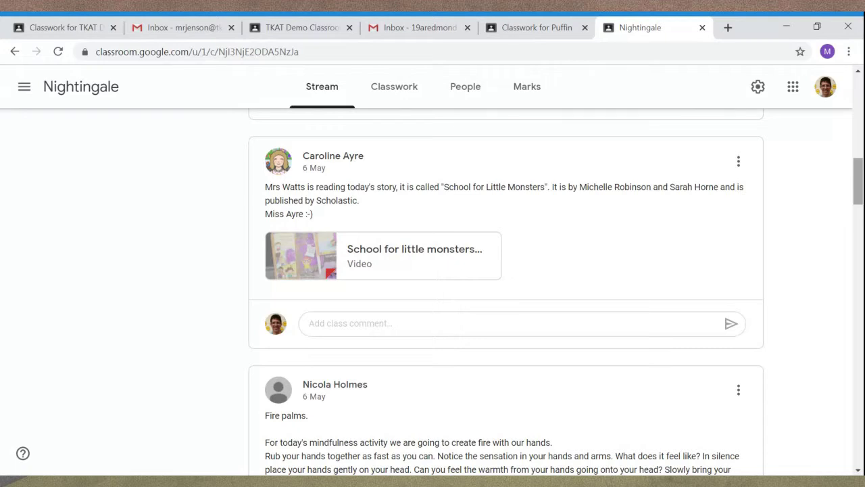
{"action": "left_click_drag", "start_coordinate": [859, 195], "coordinate": [859, 215]}
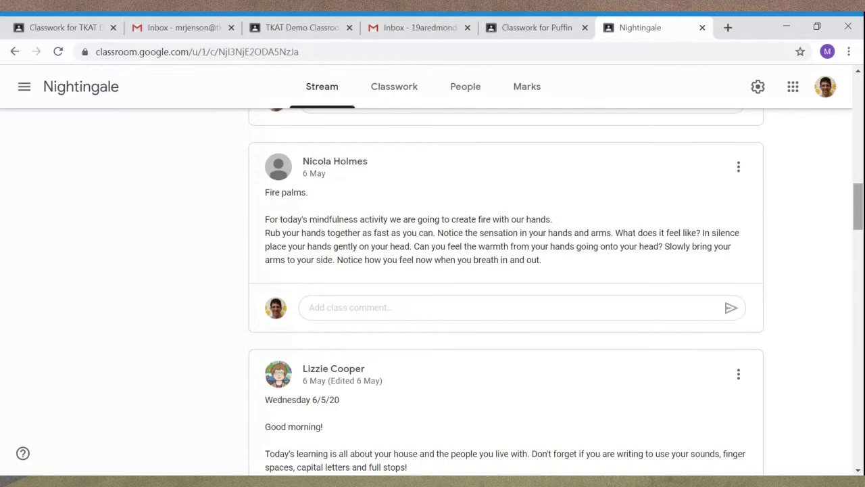
{"action": "left_click_drag", "start_coordinate": [860, 214], "coordinate": [860, 232]}
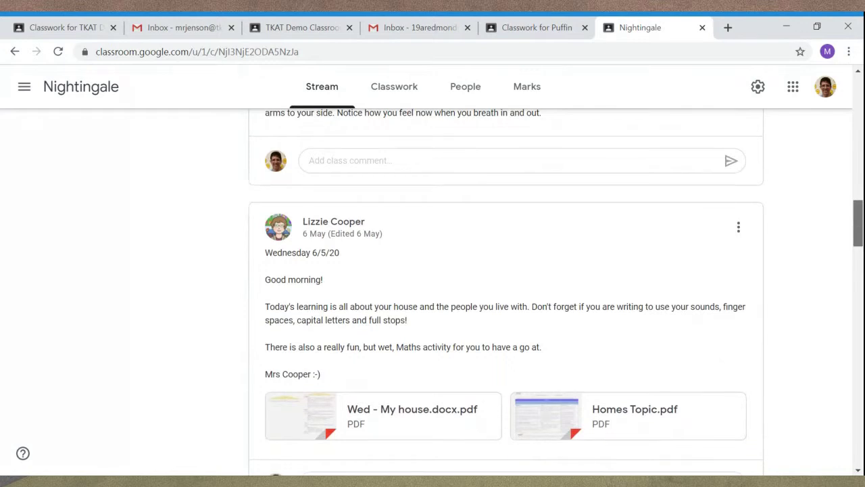
{"action": "scroll", "coordinate": [861, 256], "scroll_direction": "down", "scroll_amount": 3}
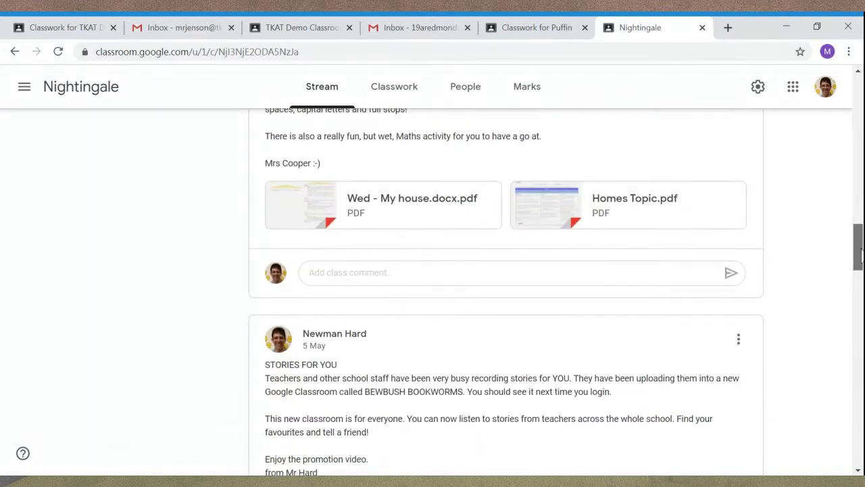
{"action": "left_click_drag", "start_coordinate": [861, 255], "coordinate": [861, 269]}
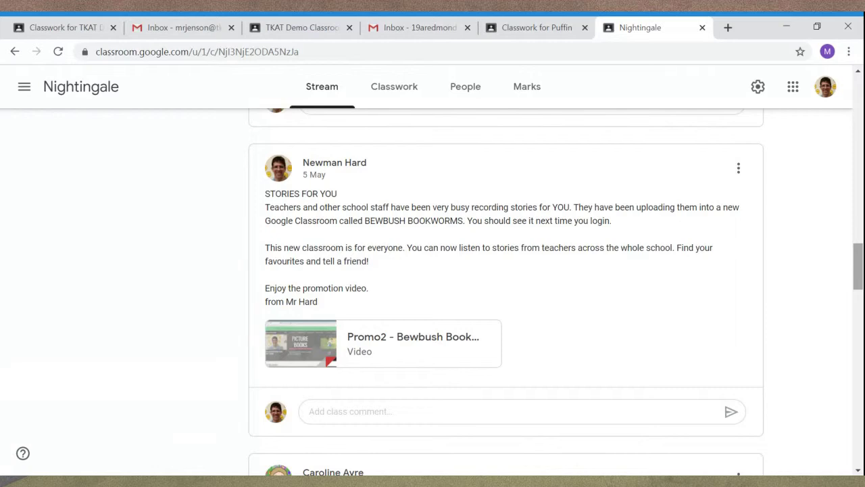
{"action": "left_click_drag", "start_coordinate": [857, 266], "coordinate": [844, 87]}
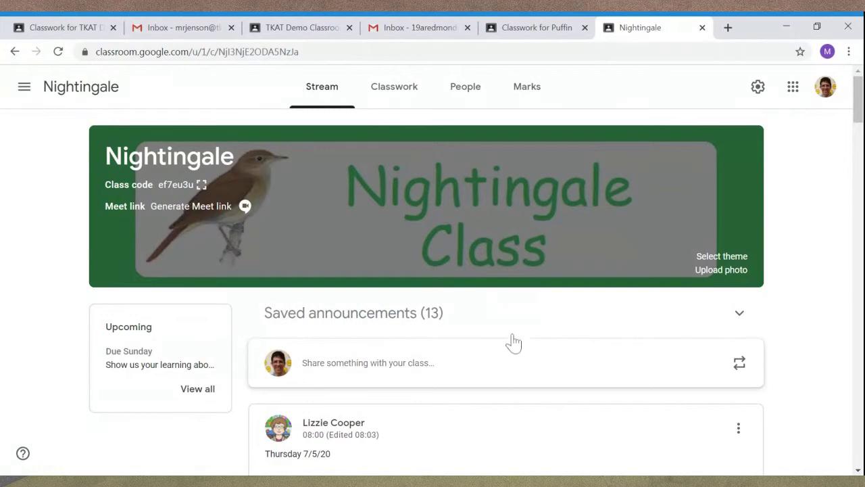
Expand the saved announcements to show all of them, and look through the scheduled posts.
{"action": "left_click", "coordinate": [740, 315]}
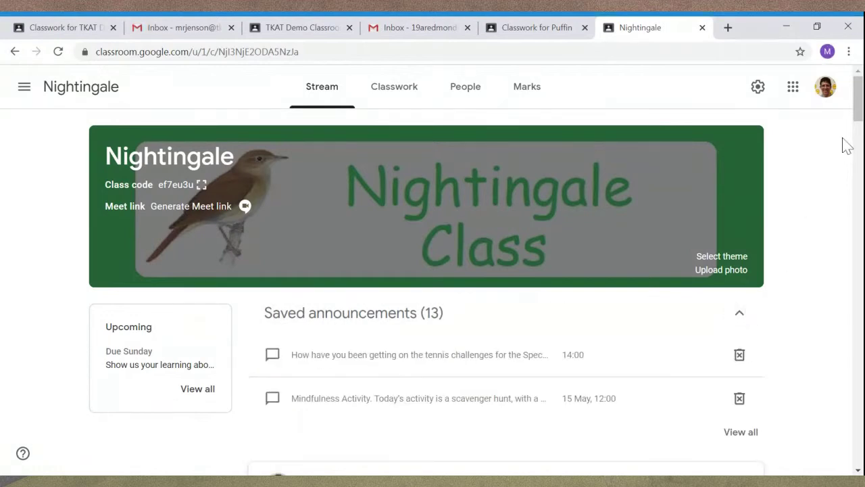
{"action": "left_click_drag", "start_coordinate": [858, 113], "coordinate": [860, 135]}
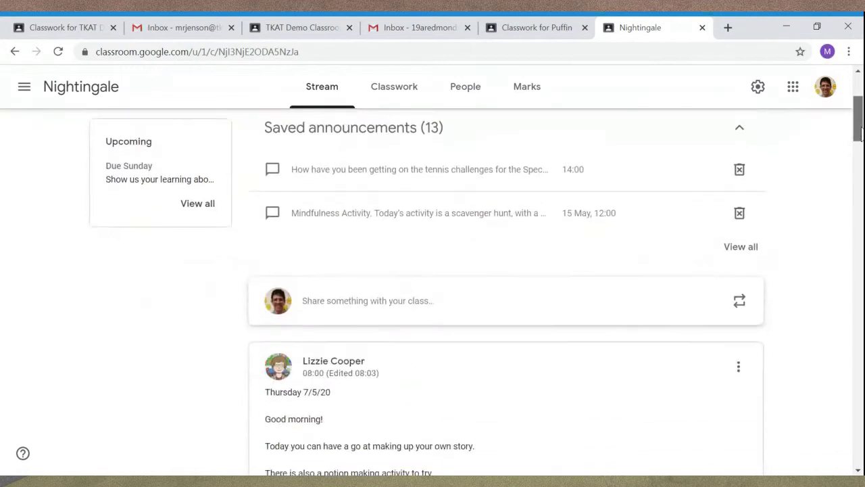
{"action": "left_click", "coordinate": [749, 243]}
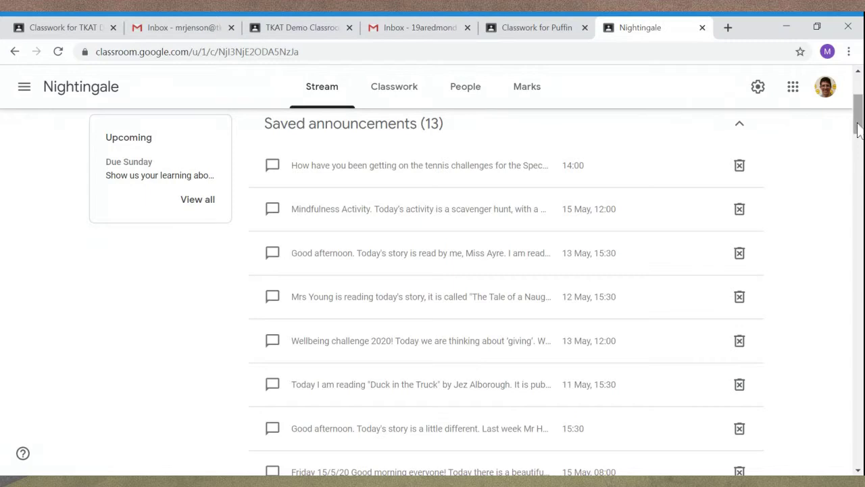
{"action": "scroll", "coordinate": [858, 128], "scroll_direction": "down", "scroll_amount": 5}
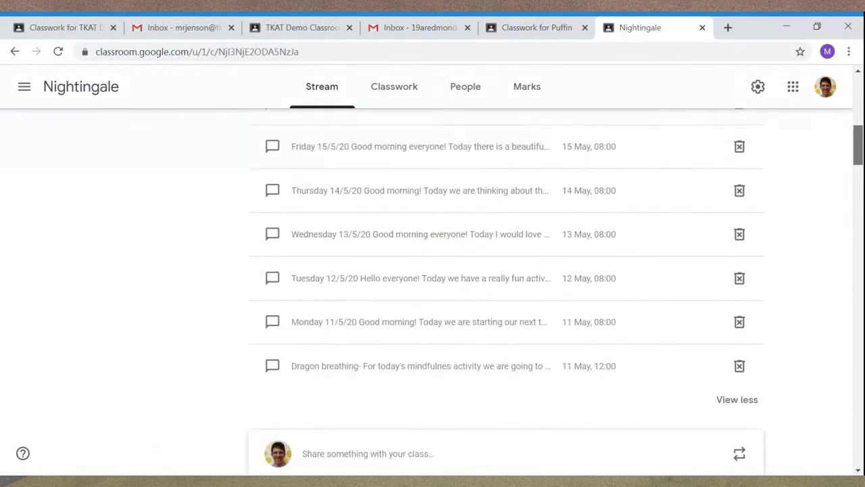
{"action": "scroll", "coordinate": [848, 100], "scroll_direction": "up", "scroll_amount": 10}
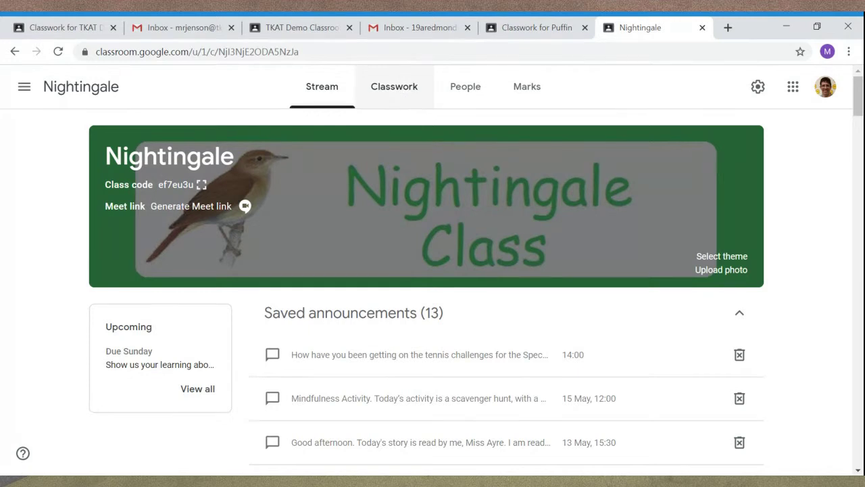
Open the Nightingale Classwork page and examine the Week 8 and Week 7 topics.
{"action": "left_click", "coordinate": [404, 101]}
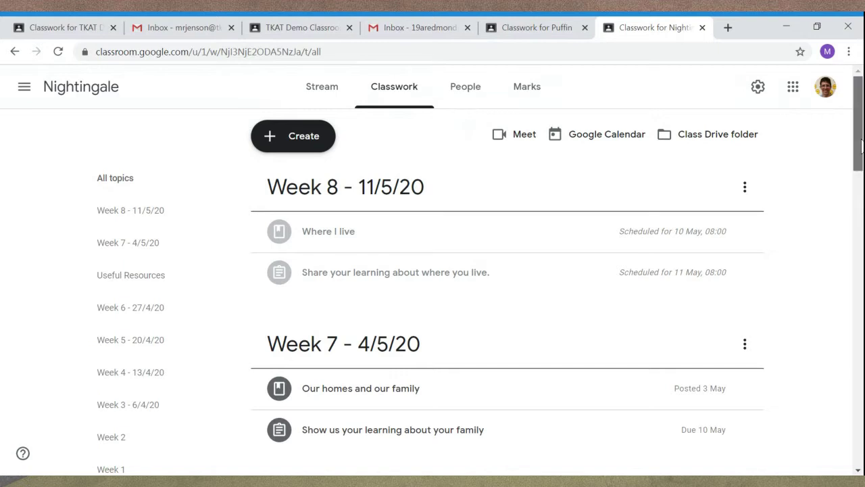
{"action": "mouse_move", "coordinate": [860, 143]}
{"action": "left_mouse_down"}
{"action": "mouse_move", "coordinate": [860, 151]}
{"action": "mouse_move", "coordinate": [859, 129]}
{"action": "left_mouse_up"}
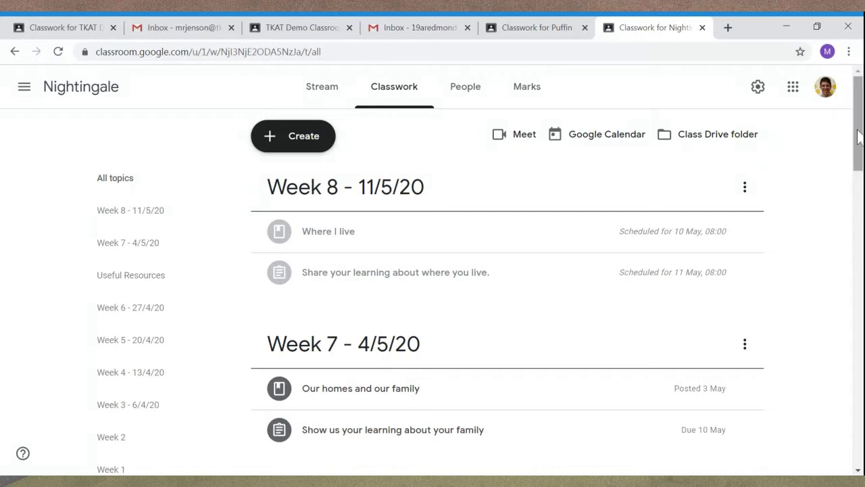
{"action": "left_click_drag", "start_coordinate": [858, 135], "coordinate": [859, 146]}
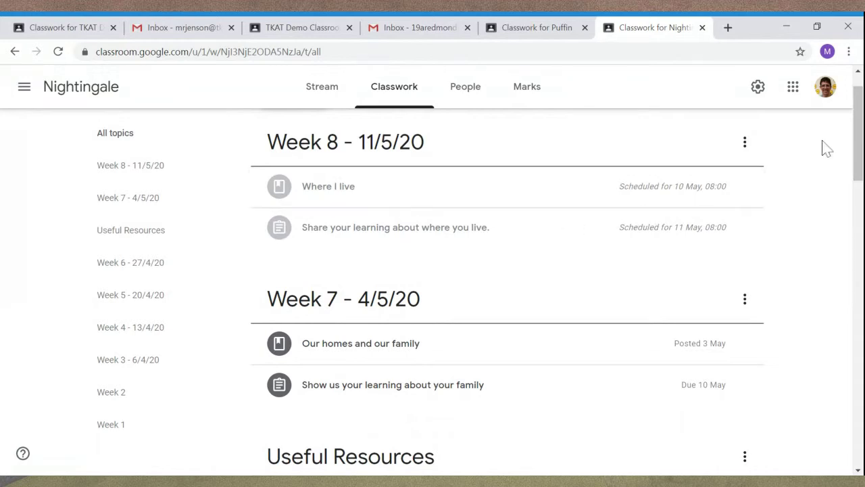
Preview the Week 7 items "Show us your learning about your family" and "Our homes and our family", and collapse them again.
{"action": "left_click_drag", "start_coordinate": [862, 138], "coordinate": [859, 167]}
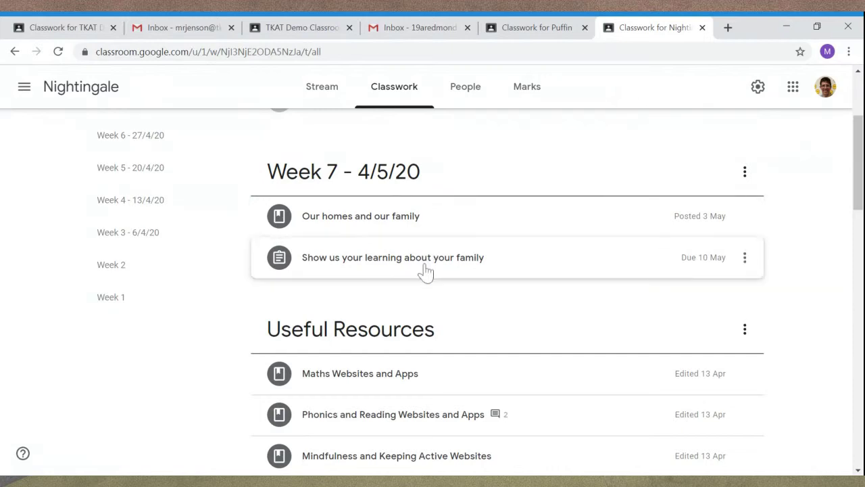
{"action": "left_click", "coordinate": [424, 269]}
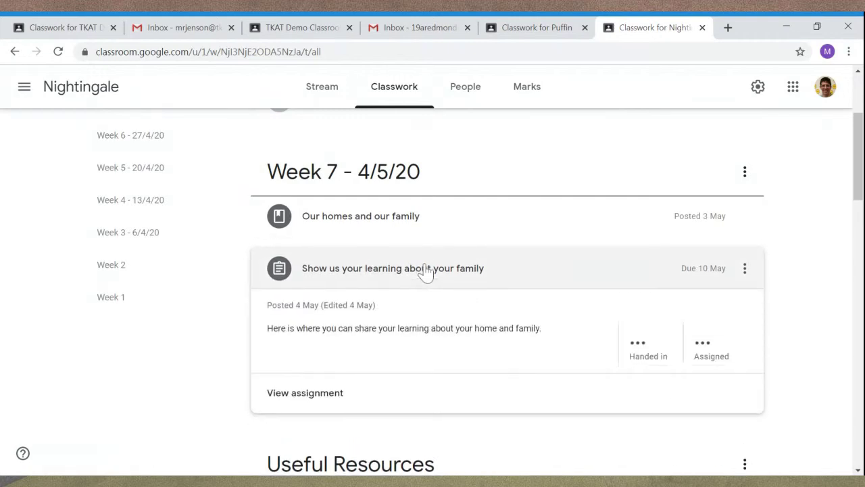
{"action": "left_click", "coordinate": [433, 228]}
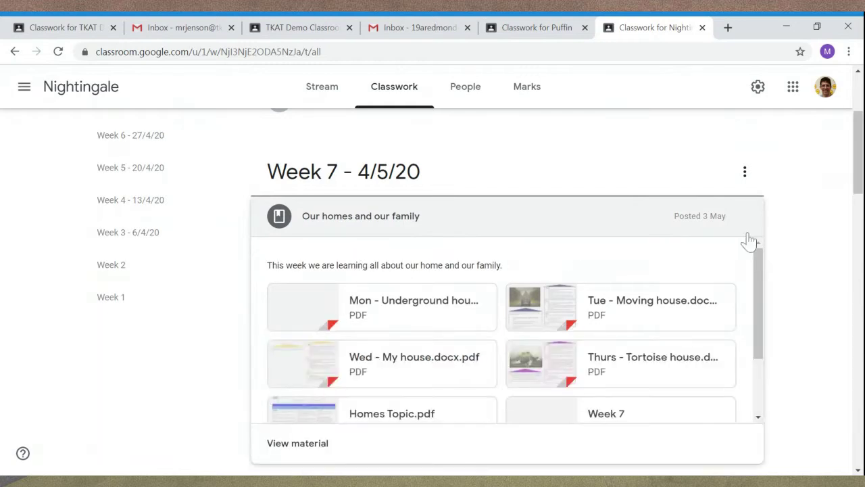
{"action": "left_click_drag", "start_coordinate": [855, 175], "coordinate": [859, 194]}
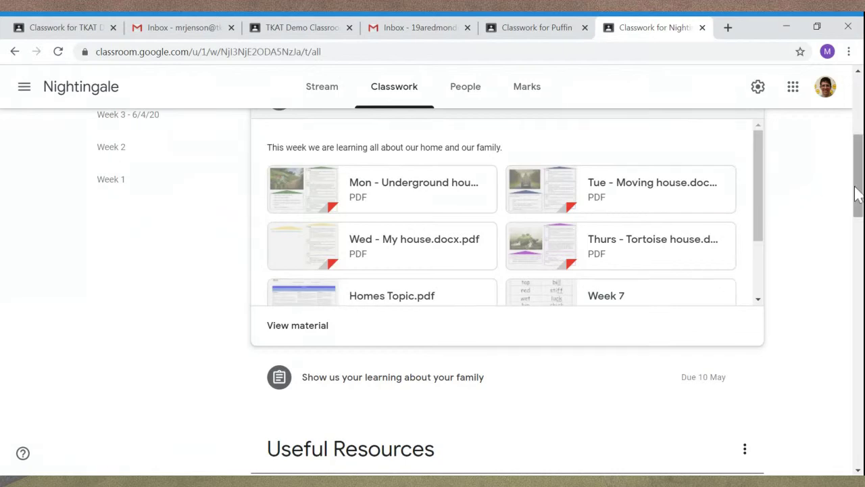
{"action": "left_click_drag", "start_coordinate": [861, 192], "coordinate": [855, 154]}
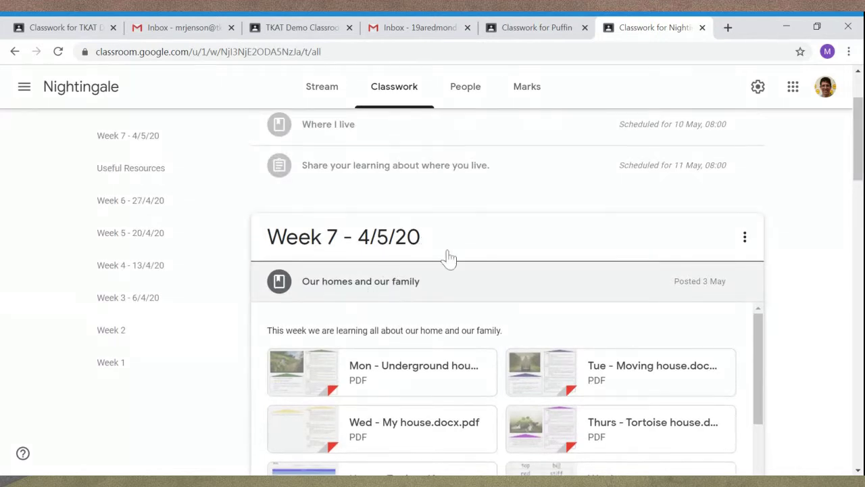
{"action": "left_click", "coordinate": [448, 290]}
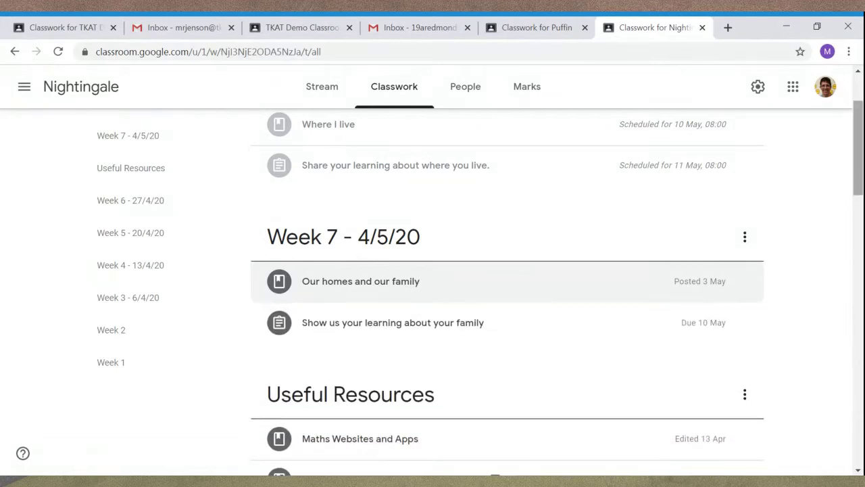
Look through the Classwork topics from Useful Resources down to the earliest weeks, and return to Week 7.
{"action": "scroll", "coordinate": [480, 288], "scroll_direction": "down", "scroll_amount": 2}
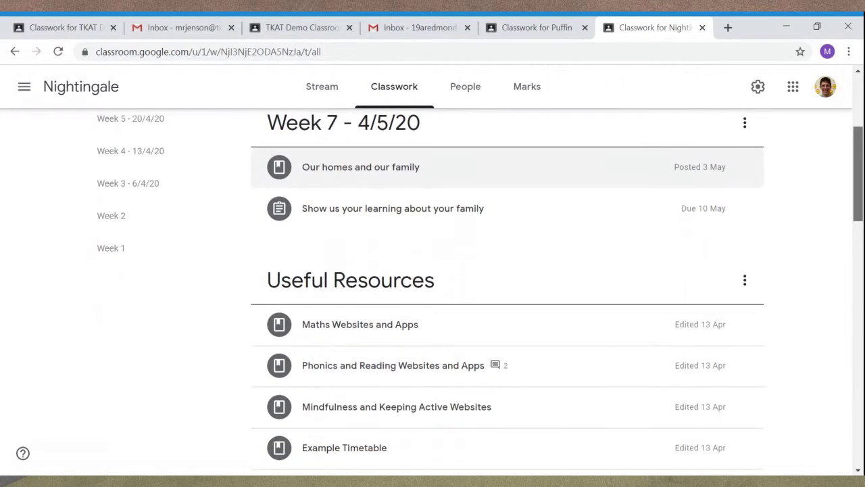
{"action": "scroll", "coordinate": [506, 290], "scroll_direction": "down", "scroll_amount": 5}
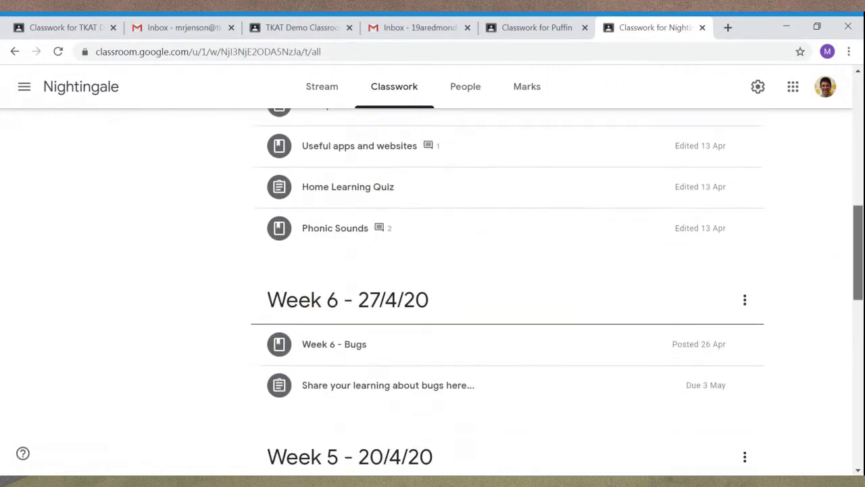
{"action": "scroll", "coordinate": [507, 290], "scroll_direction": "down", "scroll_amount": 4}
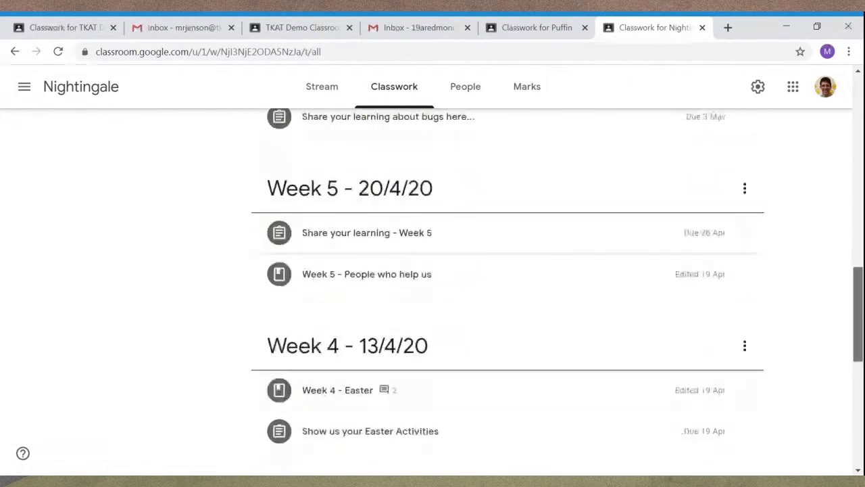
{"action": "scroll", "coordinate": [506, 290], "scroll_direction": "down", "scroll_amount": 5}
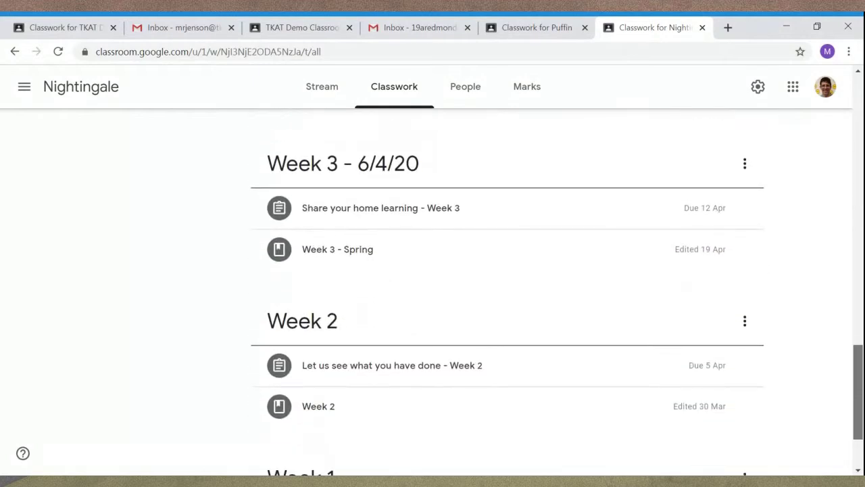
{"action": "scroll", "coordinate": [507, 291], "scroll_direction": "down", "scroll_amount": 1}
{"action": "left_click_drag", "start_coordinate": [856, 426], "coordinate": [801, 185]}
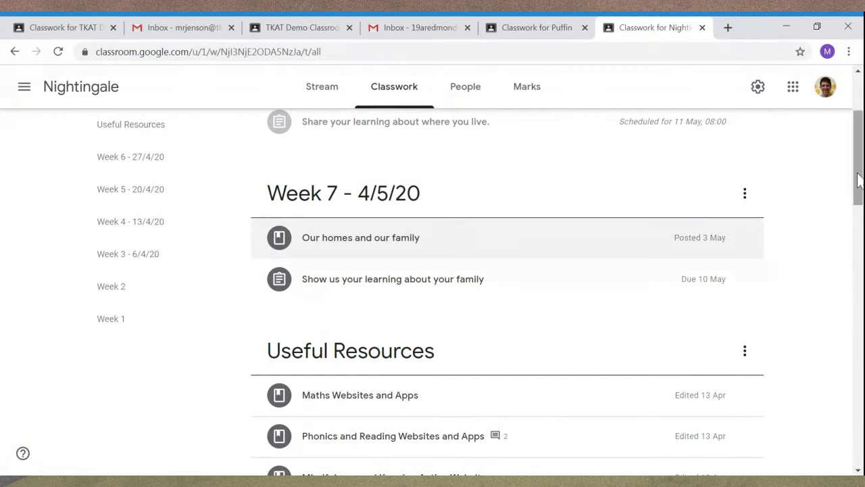
Return to the start of the Nightingale Classwork list, and switch to the Puffin class's Stream page.
{"action": "left_click_drag", "start_coordinate": [857, 180], "coordinate": [860, 125]}
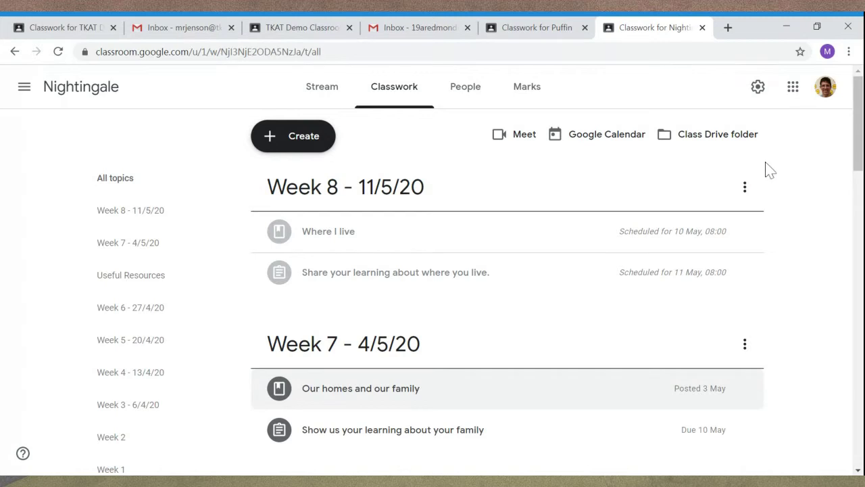
{"action": "left_click", "coordinate": [532, 30]}
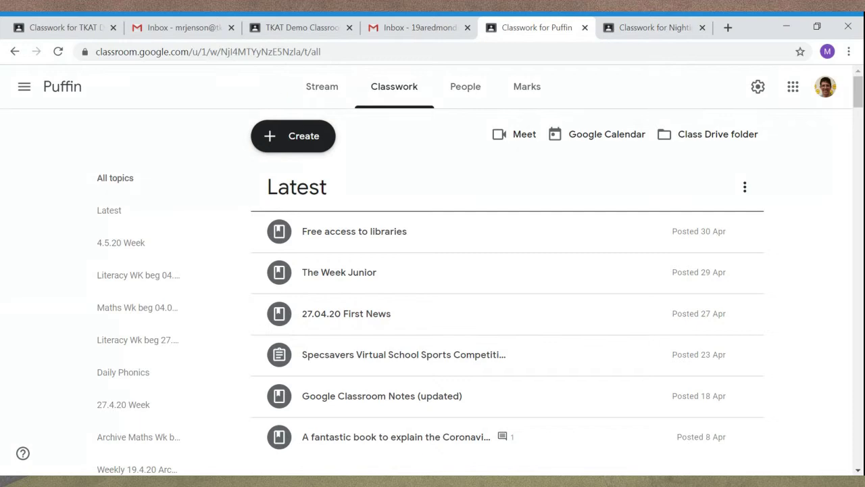
{"action": "left_click", "coordinate": [337, 99]}
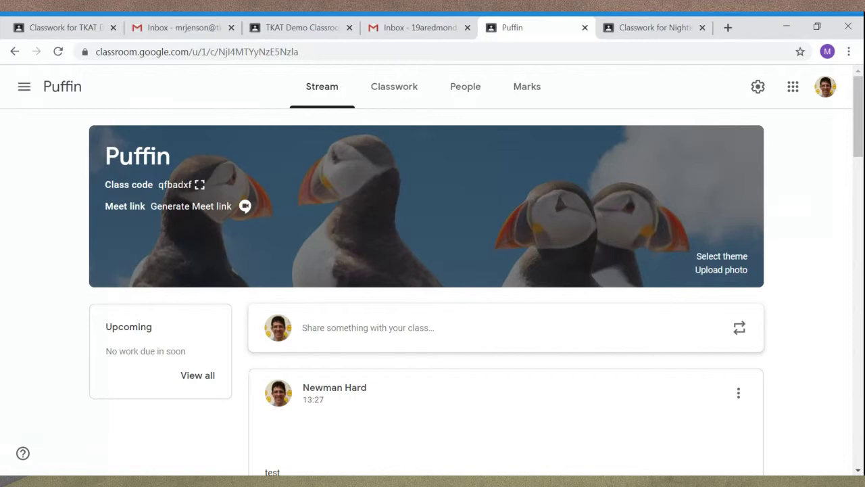
Open the TKAT Demo Classroom Stream, examine the 6 May post inviting comments and its class comments, and return to Classwork.
{"action": "left_click", "coordinate": [61, 33]}
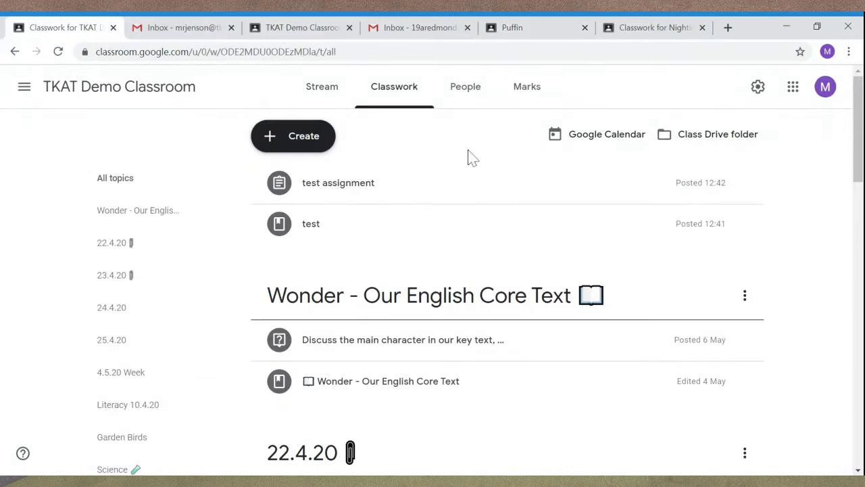
{"action": "left_click", "coordinate": [328, 94]}
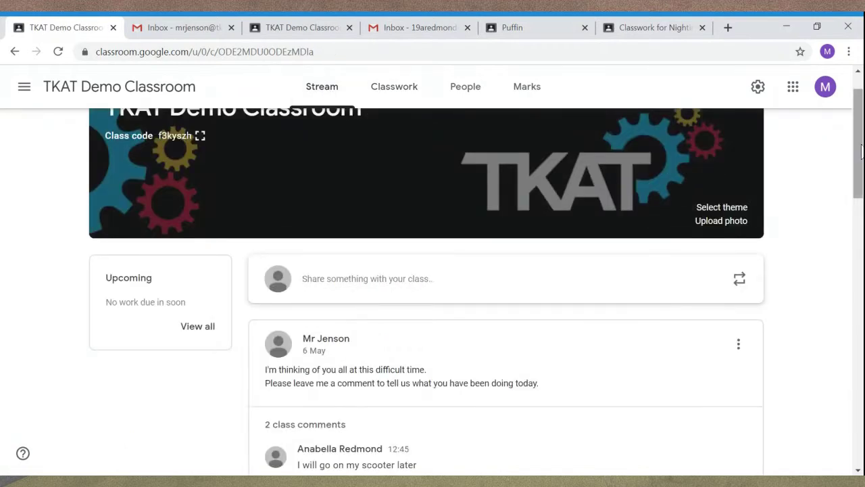
{"action": "left_click_drag", "start_coordinate": [861, 148], "coordinate": [861, 182]}
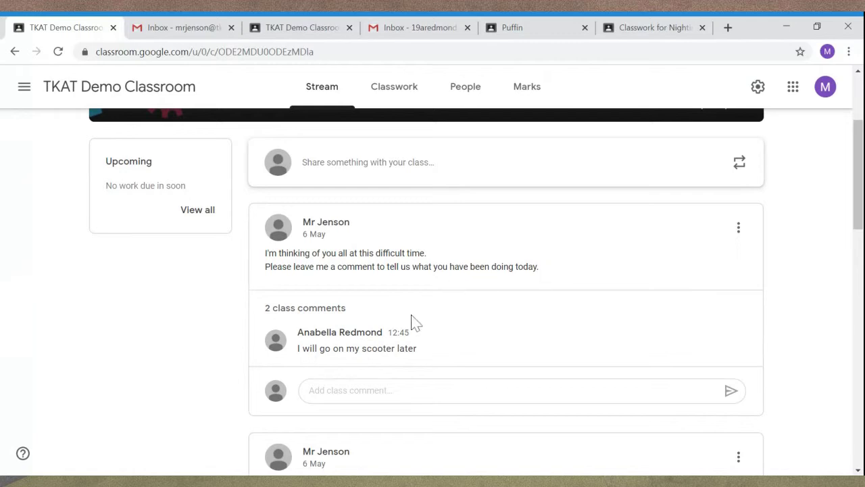
{"action": "mouse_move", "coordinate": [457, 335]}
{"action": "left_click", "coordinate": [398, 94]}
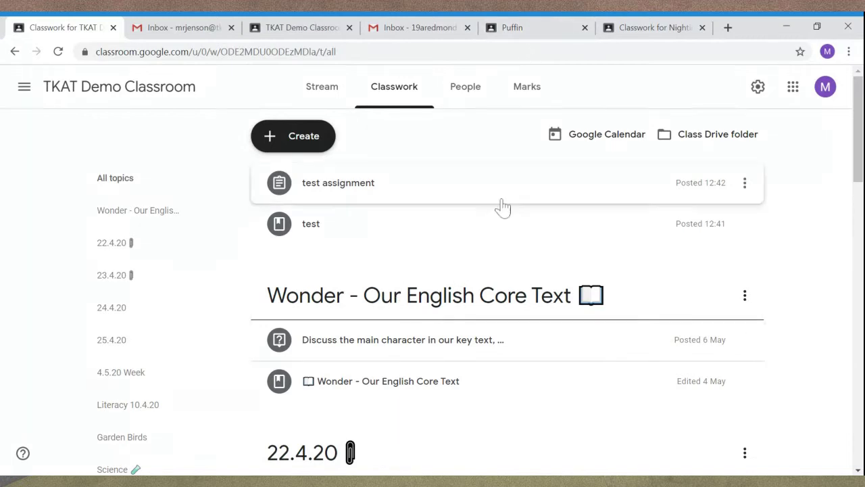
Open the Puffin Classwork page and examine the topics from Latest and 4.5.20 Week down to Maths Wk beg 04.05.20.
{"action": "left_click", "coordinate": [534, 28]}
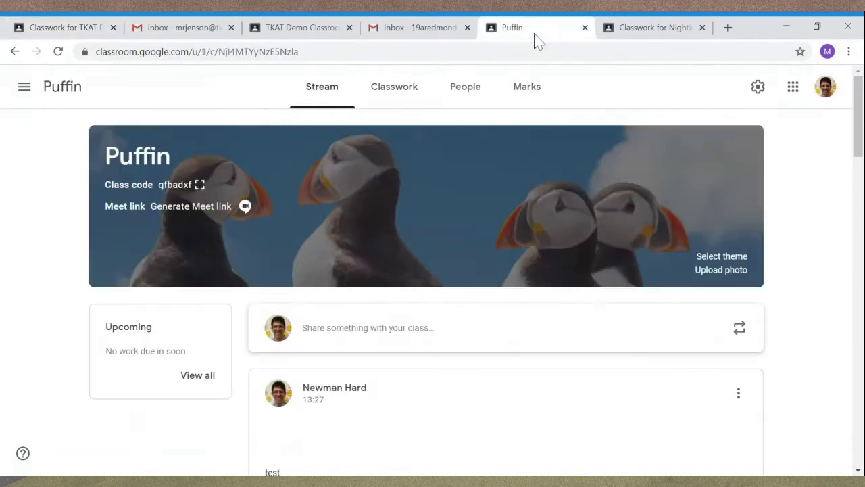
{"action": "left_click", "coordinate": [388, 97]}
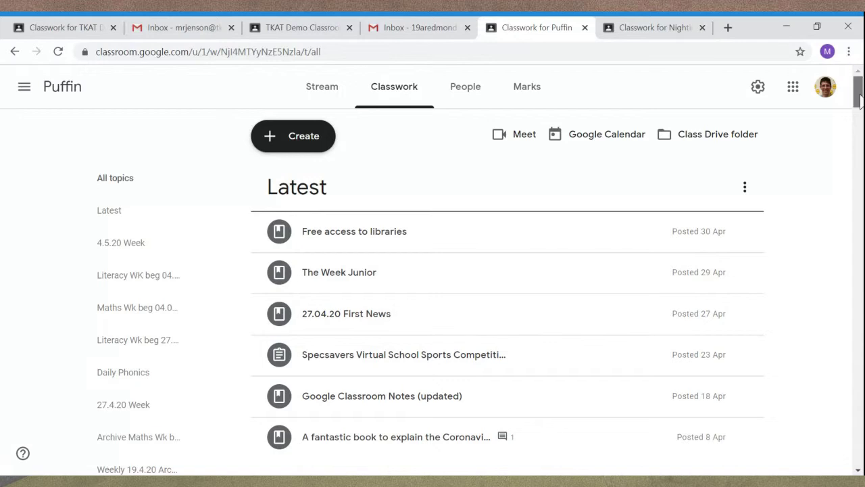
{"action": "left_click_drag", "start_coordinate": [859, 100], "coordinate": [860, 101]}
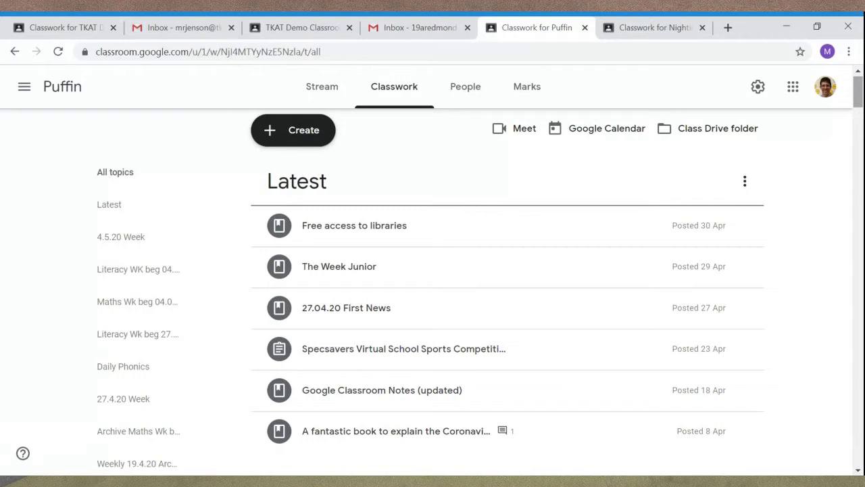
{"action": "scroll", "coordinate": [860, 100], "scroll_direction": "down", "scroll_amount": 1}
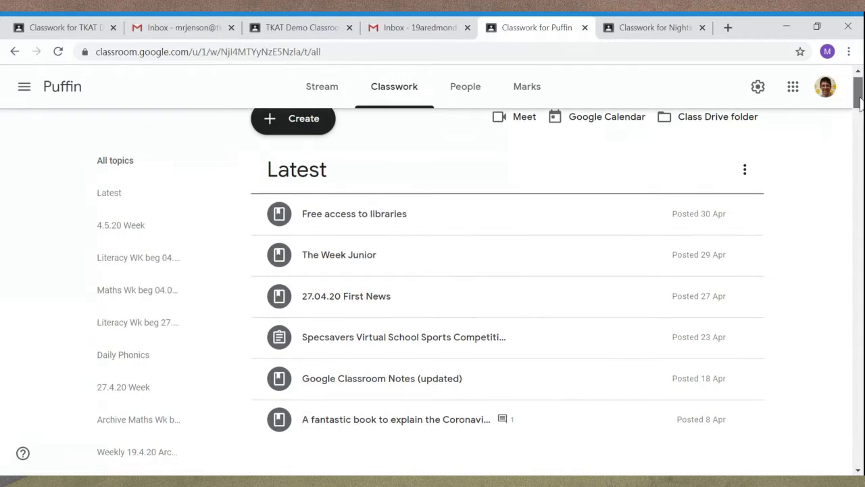
{"action": "scroll", "coordinate": [859, 100], "scroll_direction": "up", "scroll_amount": 1}
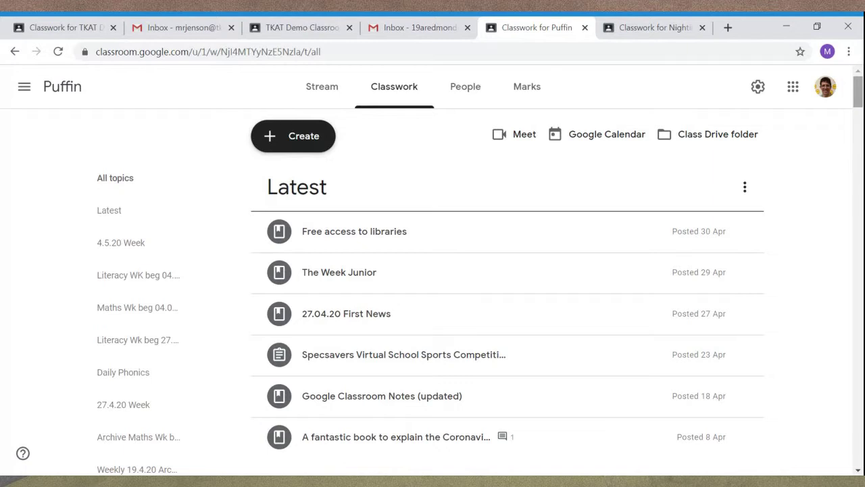
{"action": "left_click_drag", "start_coordinate": [860, 100], "coordinate": [860, 125]}
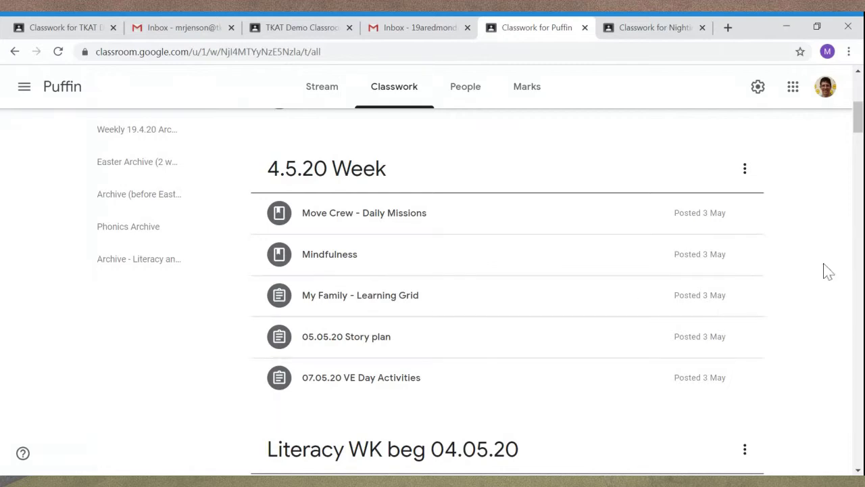
{"action": "left_click_drag", "start_coordinate": [859, 117], "coordinate": [859, 140]}
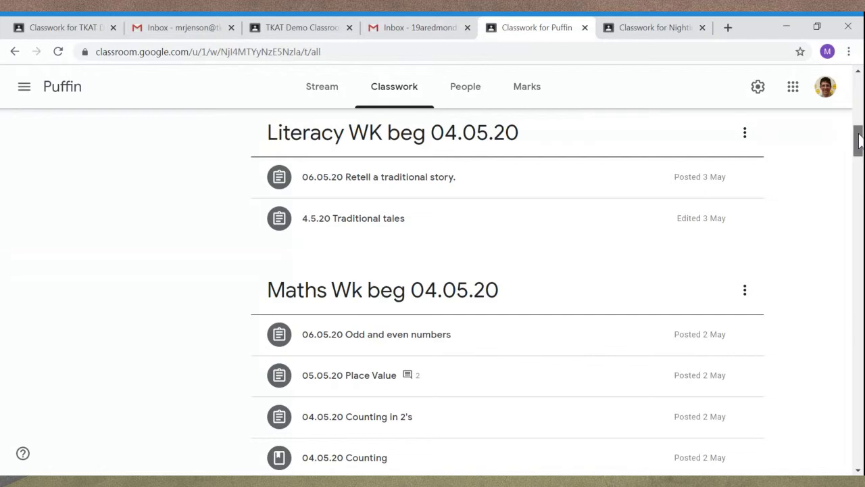
{"action": "left_click_drag", "start_coordinate": [859, 140], "coordinate": [859, 113]}
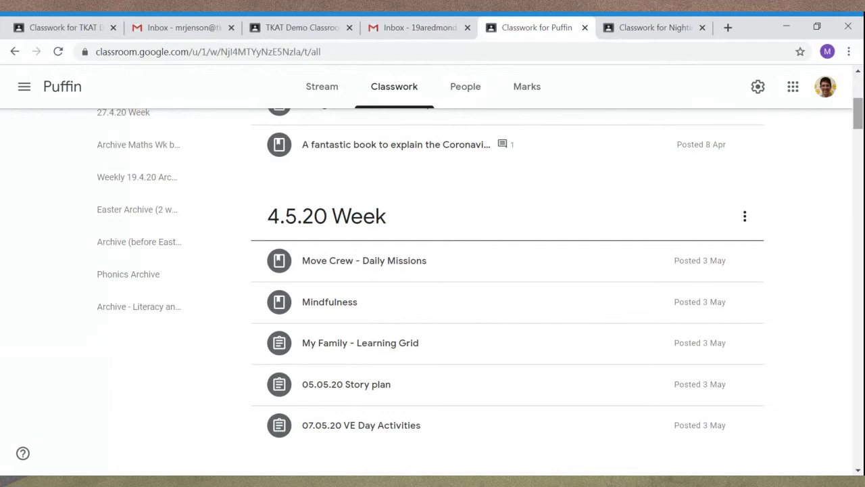
{"action": "left_click_drag", "start_coordinate": [860, 106], "coordinate": [858, 135]}
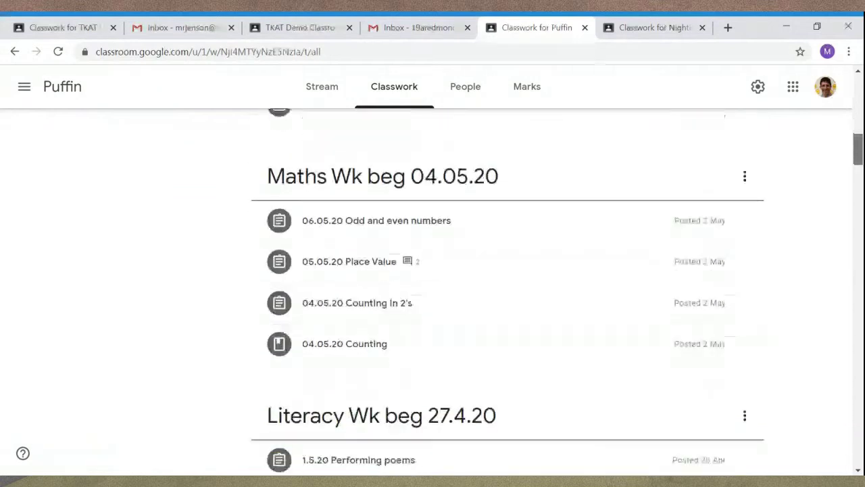
Preview "06.05.20 Odd and even numbers" and "04.05.20 Counting" in the Maths topic, collapse them, and return to the 4.5.20 Week topic.
{"action": "left_click", "coordinate": [390, 231]}
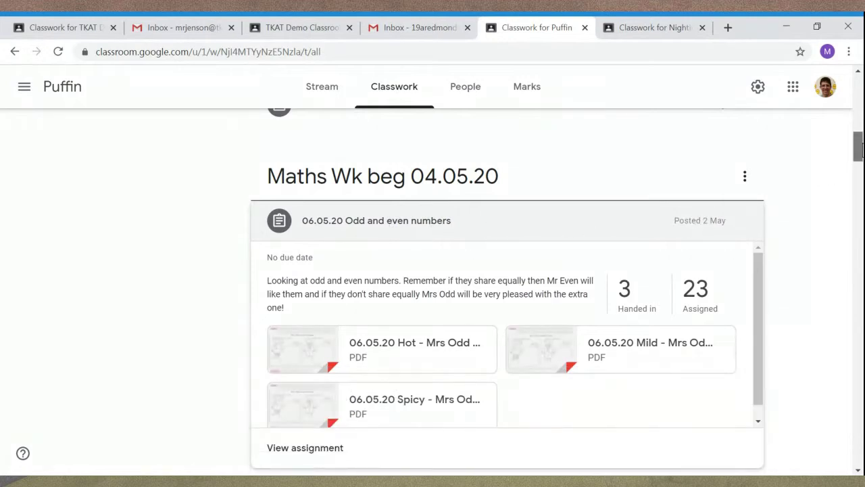
{"action": "mouse_move", "coordinate": [857, 150]}
{"action": "left_mouse_down"}
{"action": "mouse_move", "coordinate": [857, 164]}
{"action": "mouse_move", "coordinate": [857, 154]}
{"action": "left_mouse_up"}
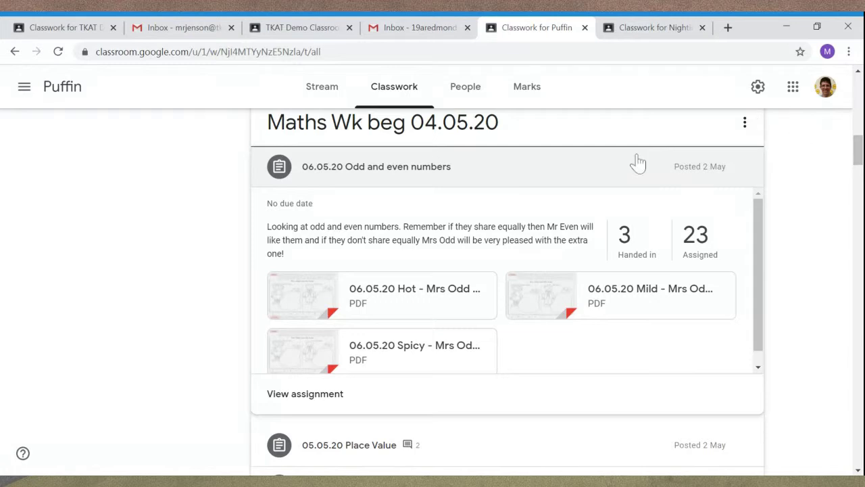
{"action": "left_click", "coordinate": [600, 170]}
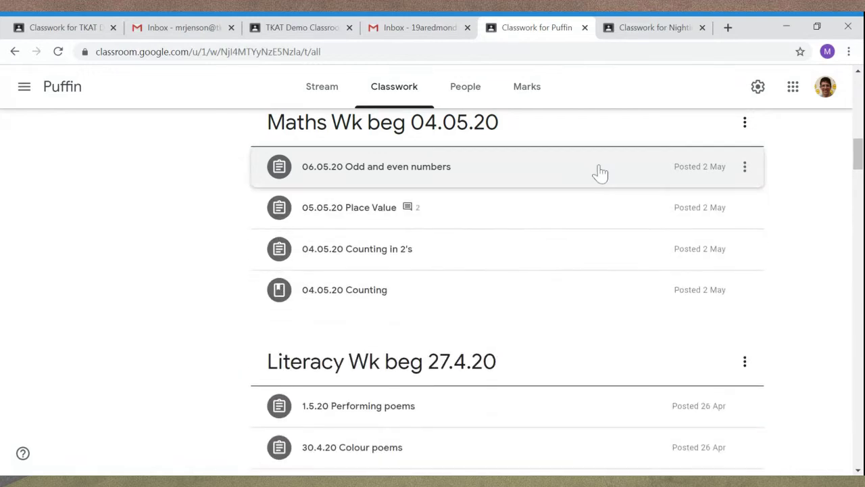
{"action": "left_click", "coordinate": [504, 290]}
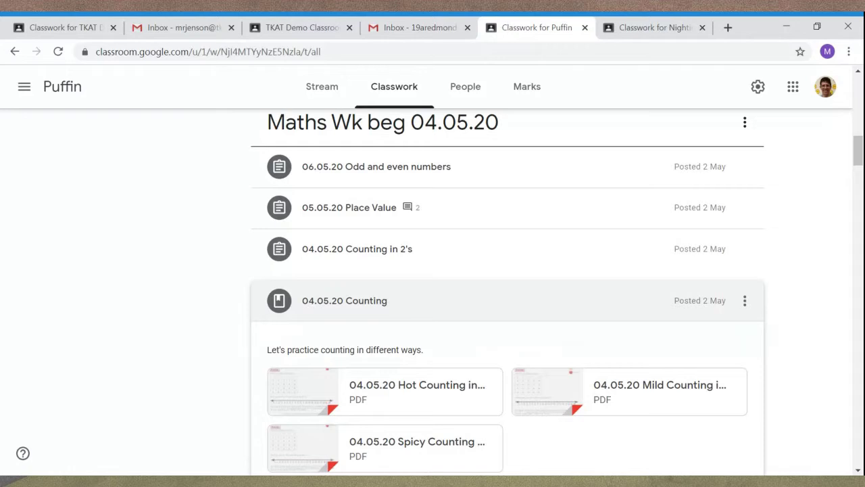
{"action": "left_click", "coordinate": [511, 313]}
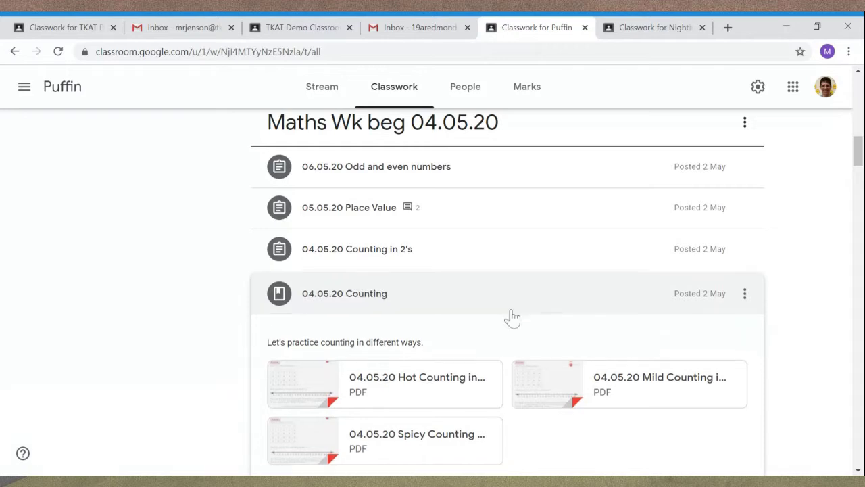
{"action": "left_click", "coordinate": [501, 176]}
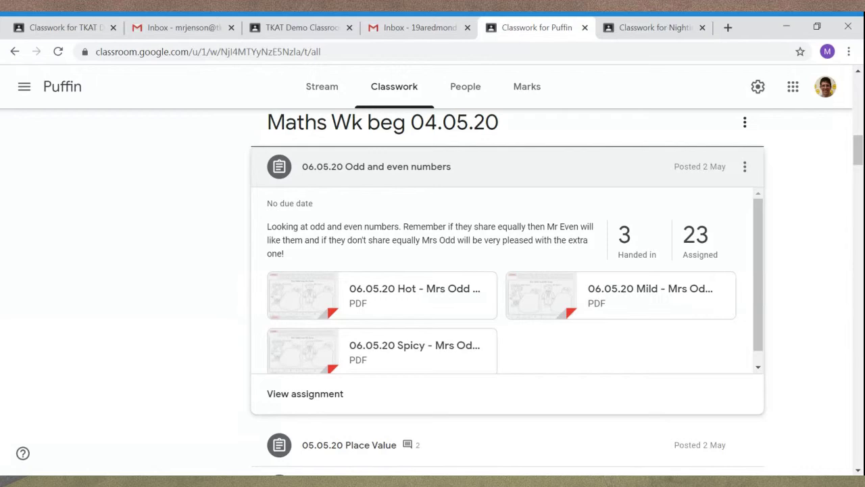
{"action": "left_click", "coordinate": [498, 180]}
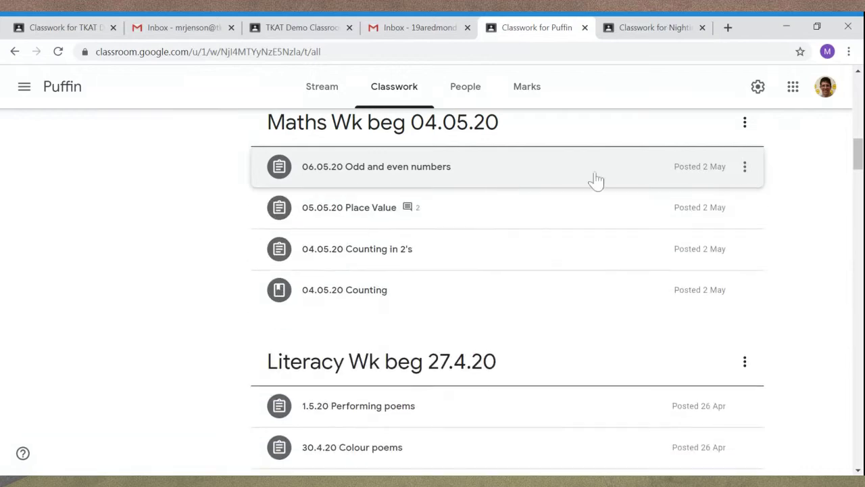
{"action": "left_click_drag", "start_coordinate": [857, 154], "coordinate": [859, 90]}
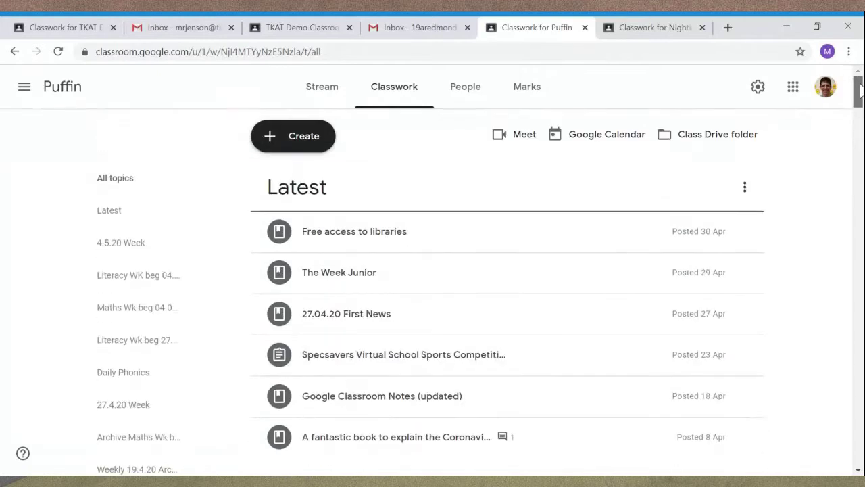
{"action": "scroll", "coordinate": [859, 94], "scroll_direction": "down", "scroll_amount": 5}
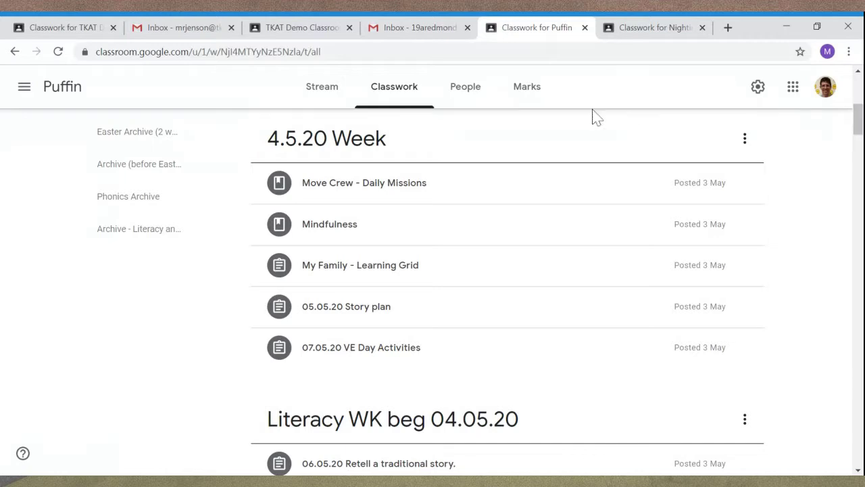
Look through the TKAT Demo Classroom Classwork topics from Wonder - Our English Core Text to 23.4.20, and open the class Stream.
{"action": "left_click", "coordinate": [62, 34]}
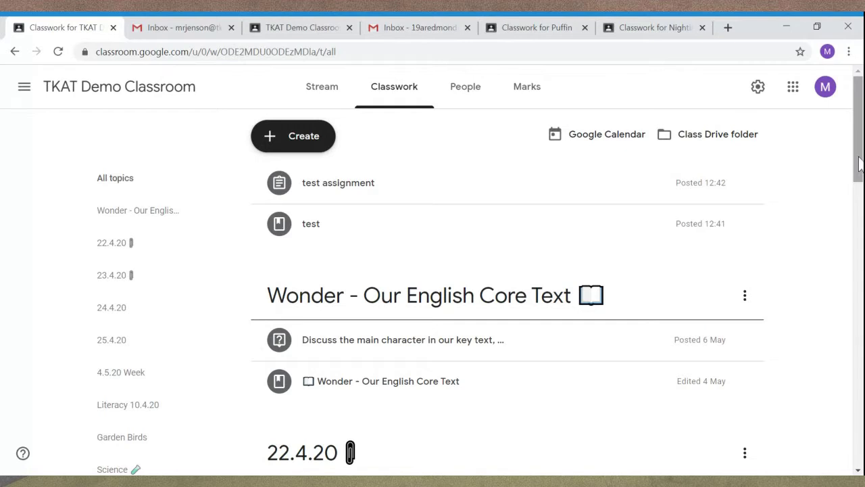
{"action": "left_click_drag", "start_coordinate": [859, 163], "coordinate": [861, 190]}
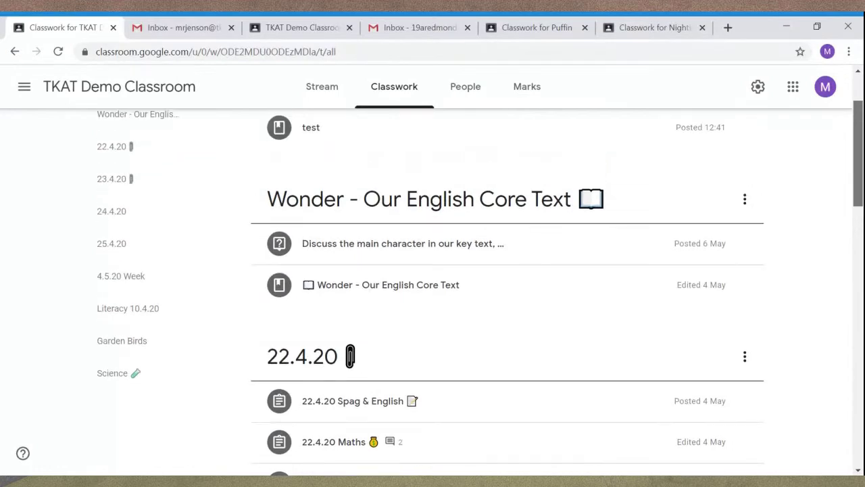
{"action": "scroll", "coordinate": [481, 288], "scroll_direction": "down", "scroll_amount": 1}
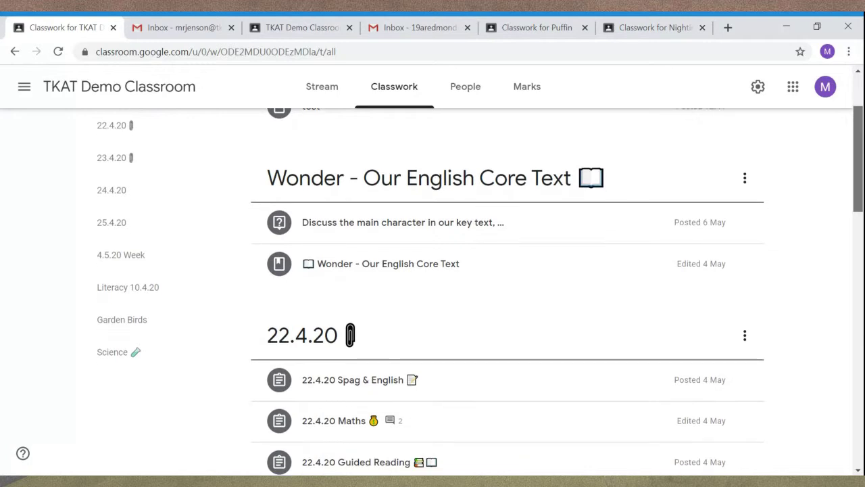
{"action": "scroll", "coordinate": [673, 228], "scroll_direction": "down", "scroll_amount": 2}
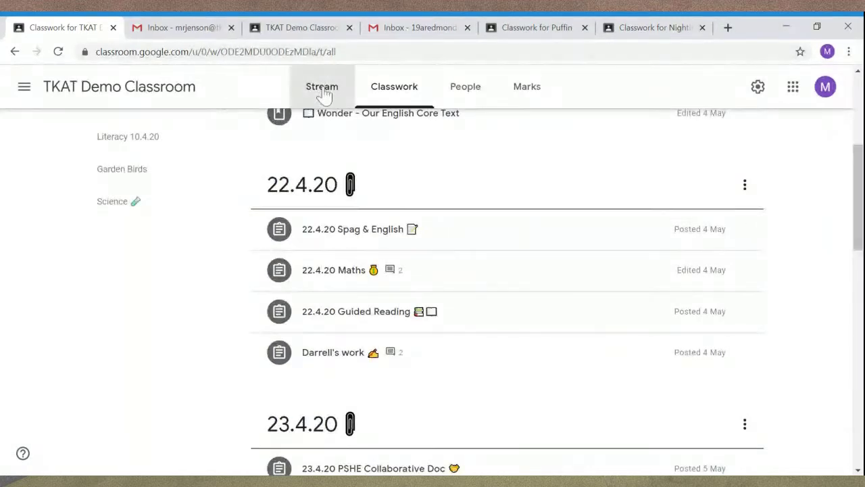
{"action": "left_click", "coordinate": [323, 94]}
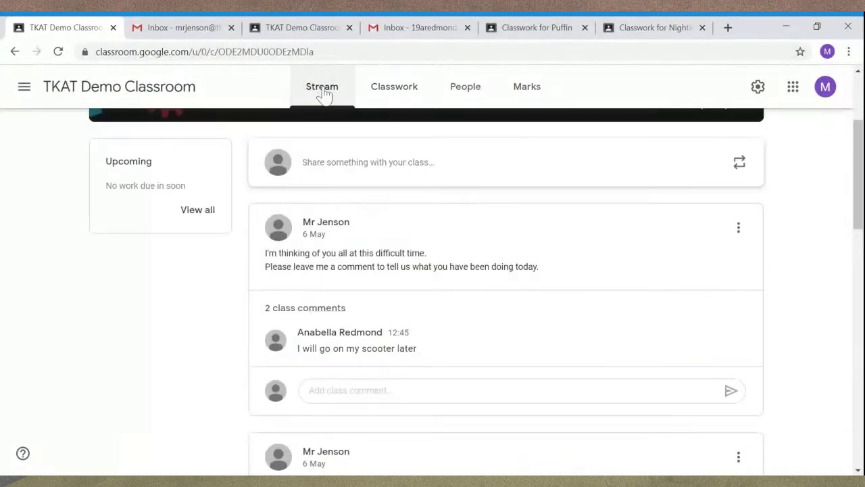
Show only the Garden Birds topic in Classwork, view the student work for Garden Birds Week 1, and return to the class Stream.
{"action": "left_click", "coordinate": [387, 95]}
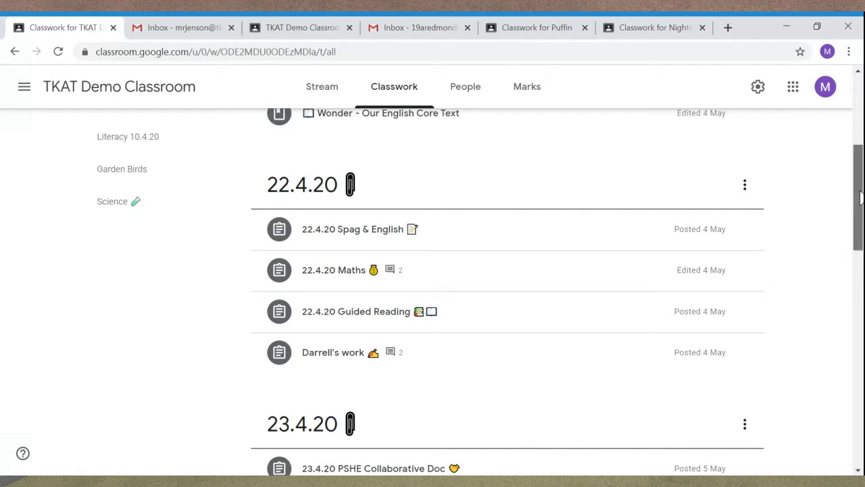
{"action": "left_click_drag", "start_coordinate": [860, 196], "coordinate": [850, 119]}
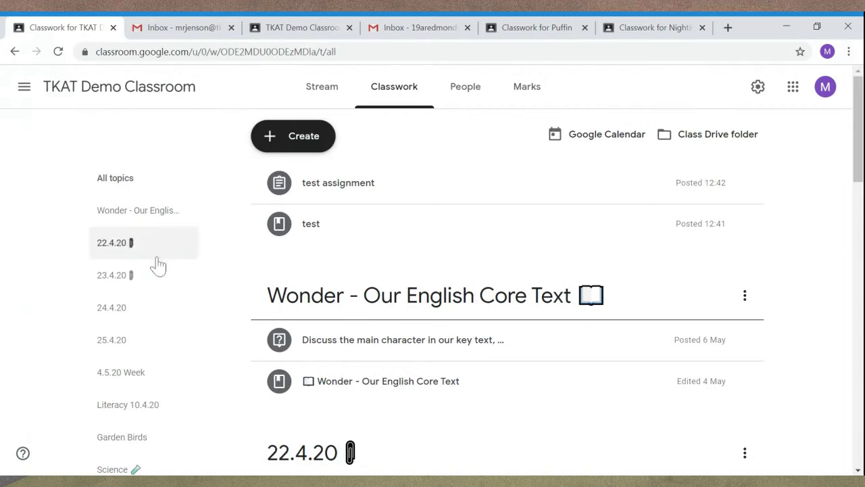
{"action": "left_click", "coordinate": [135, 441]}
{"action": "left_click", "coordinate": [125, 446]}
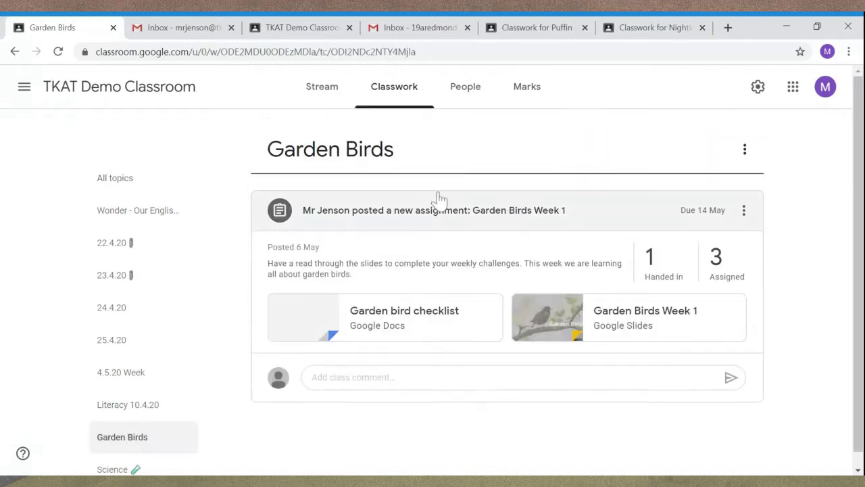
{"action": "left_click", "coordinate": [438, 218]}
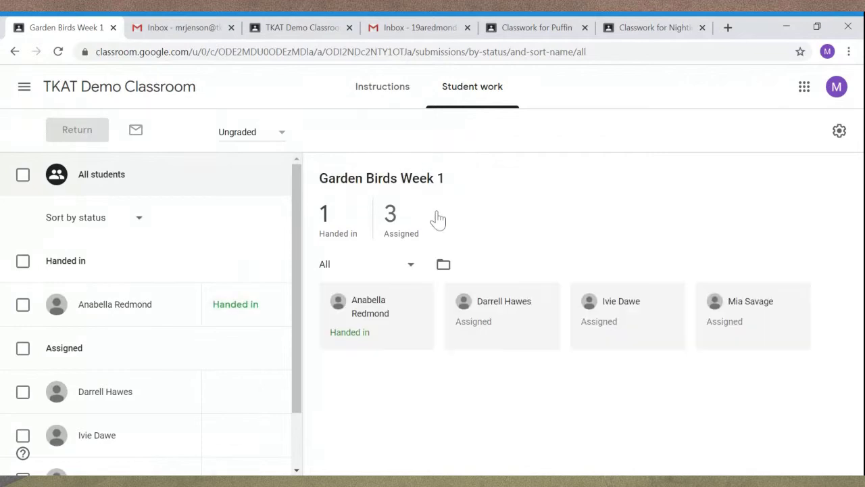
{"action": "left_click", "coordinate": [99, 95]}
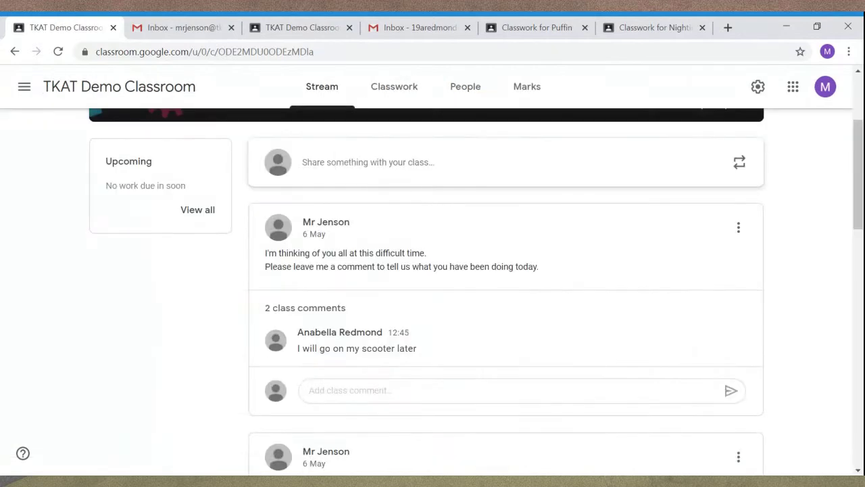
Look through the TKAT Demo Classroom Classwork topics down to Science, glance at the student's class page, and return to the teacher's Stream.
{"action": "left_click", "coordinate": [386, 95]}
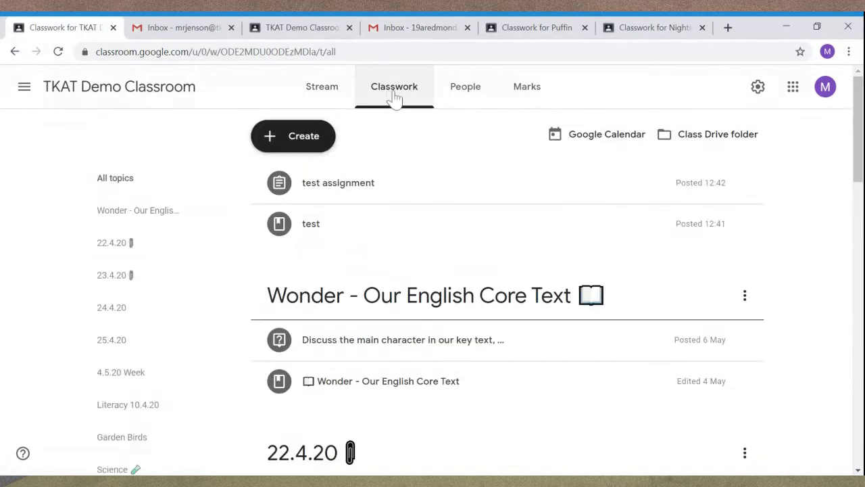
{"action": "left_click_drag", "start_coordinate": [858, 160], "coordinate": [858, 444]}
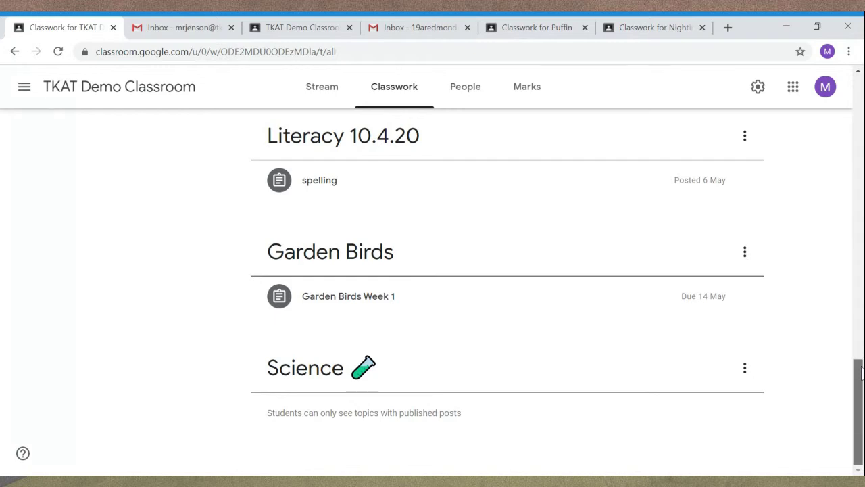
{"action": "left_click_drag", "start_coordinate": [856, 410], "coordinate": [859, 130]}
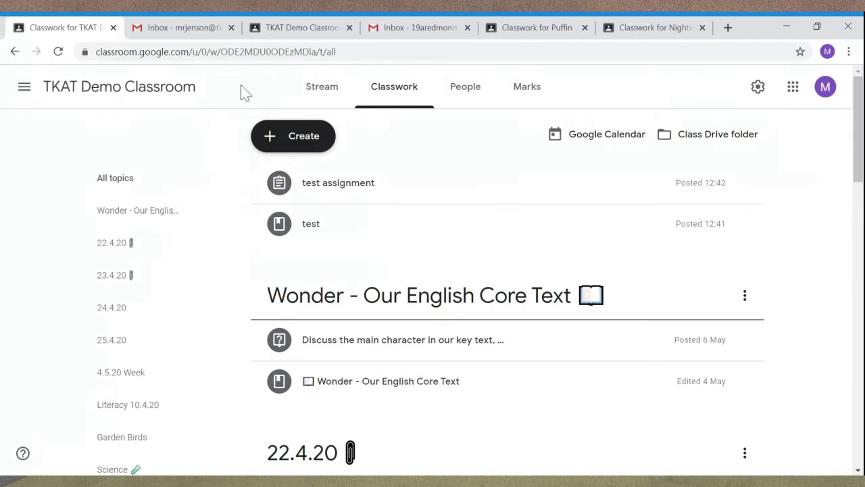
{"action": "left_click", "coordinate": [304, 30]}
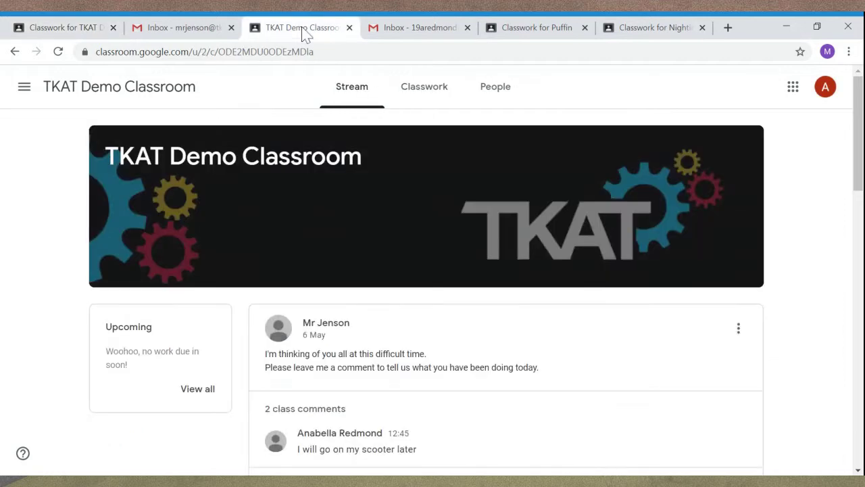
{"action": "left_click", "coordinate": [62, 28]}
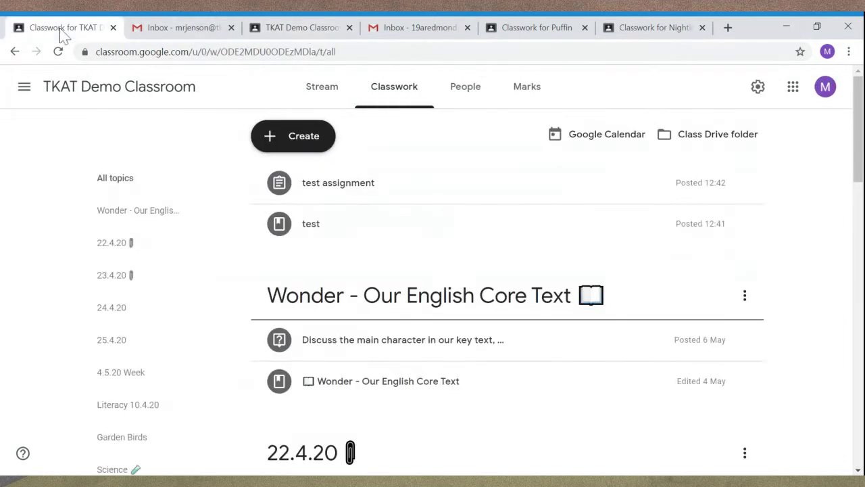
{"action": "left_click", "coordinate": [320, 93]}
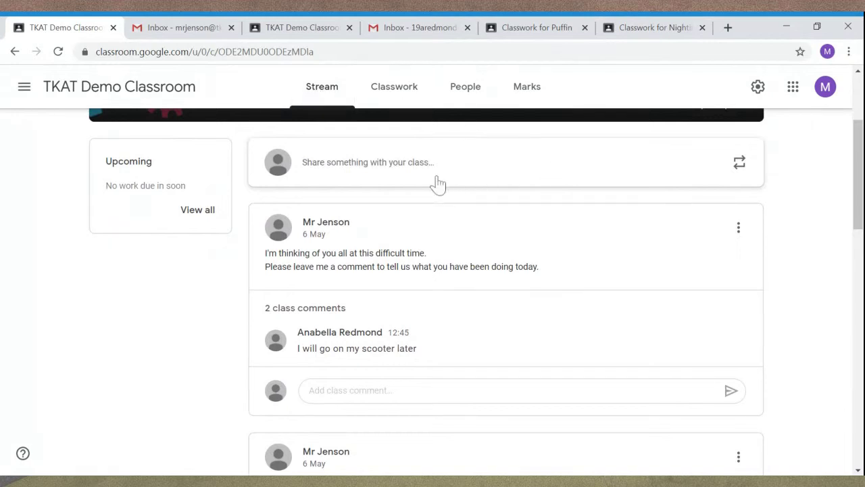
Start a Stream announcement to all students in the TKAT Demo class with the text "Have you been eating fruit this week".
{"action": "left_click", "coordinate": [395, 175]}
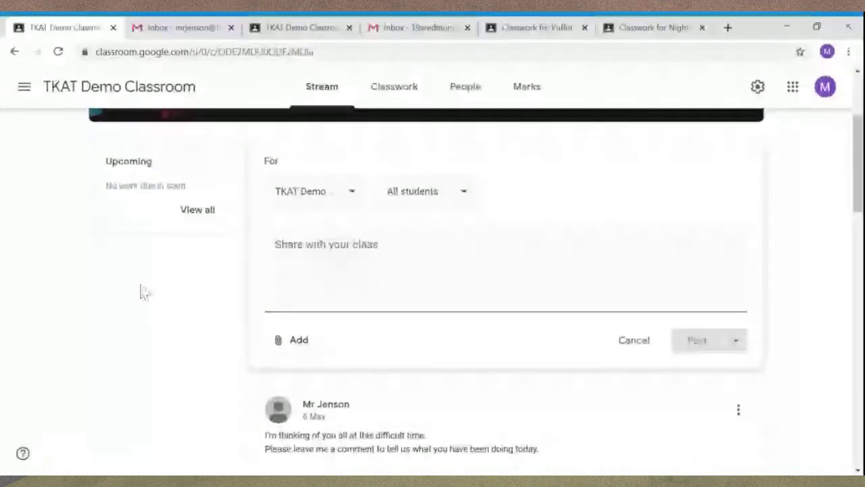
{"action": "left_click", "coordinate": [645, 347]}
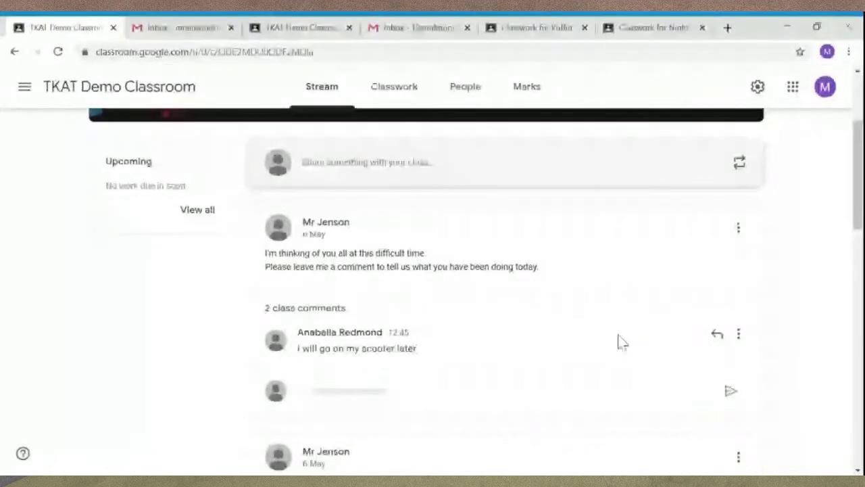
{"action": "left_click", "coordinate": [398, 175]}
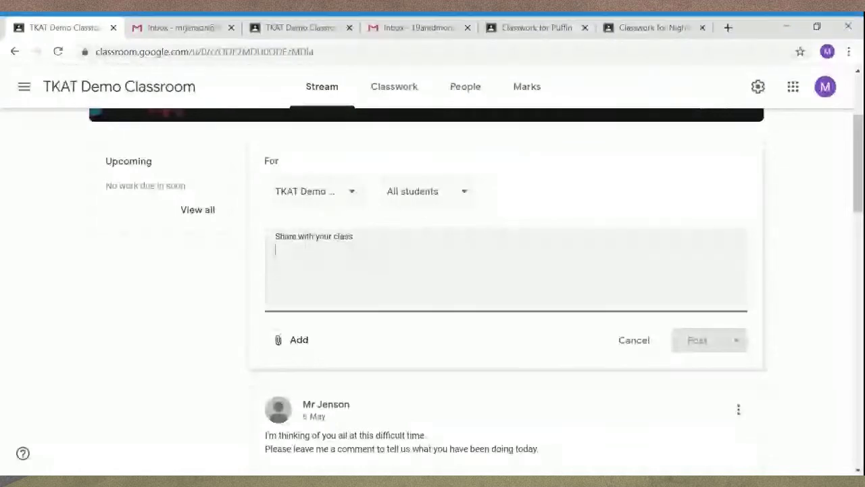
{"action": "type", "text": "Have"}
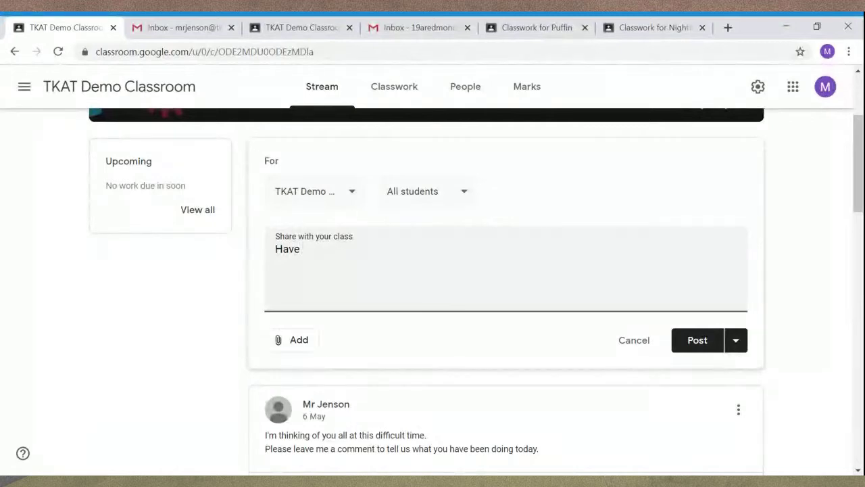
{"action": "type", "text": " you been eating frui"}
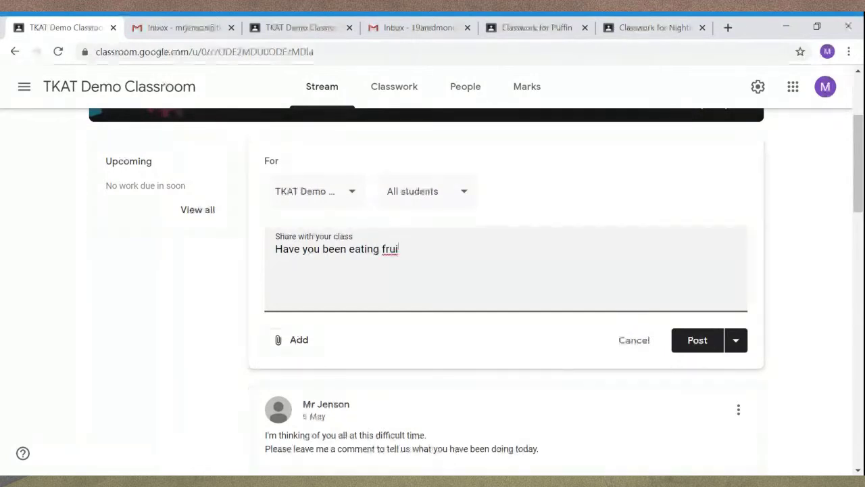
{"action": "type", "text": "t this week"}
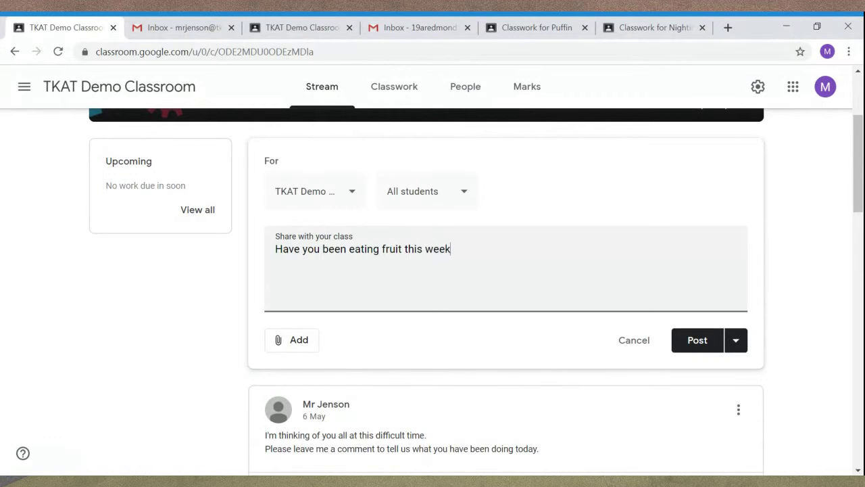
{"action": "type", "text": "."}
{"action": "key", "text": "BackSpace"}
Complete the question with "?", add "Please tell me what types, or maybe you can tell me your favourite." on a new line, and post the announcement.
{"action": "type", "text": "? Please tell me "}
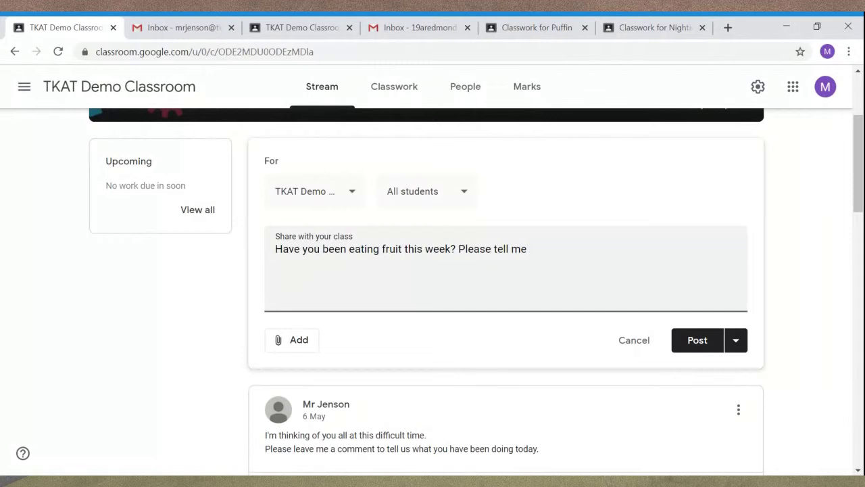
{"action": "type", "text": "what types"}
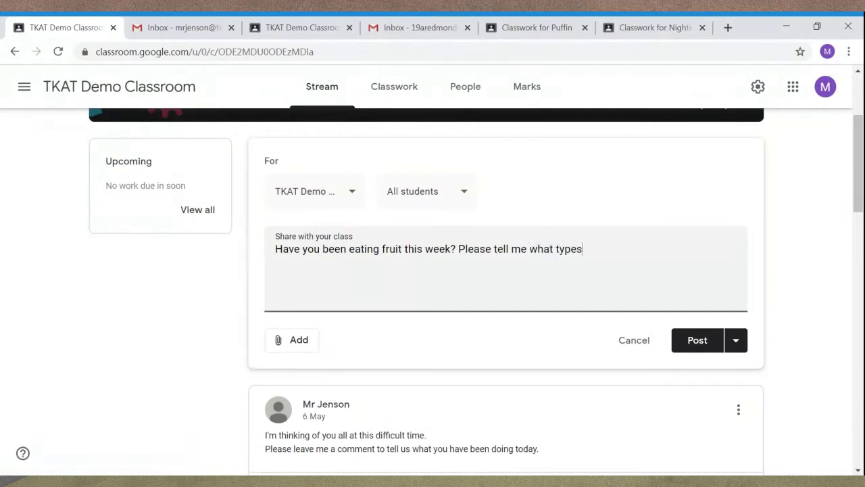
{"action": "type", "text": ", or maybe you ca"}
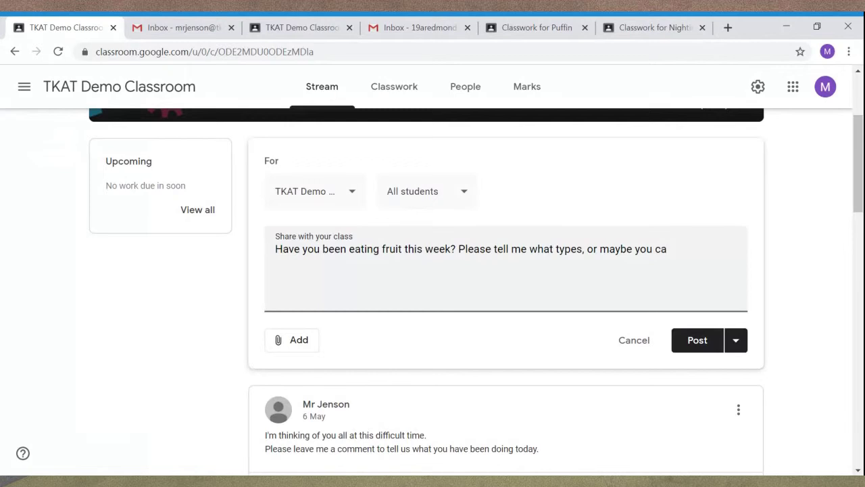
{"action": "type", "text": "n tell me your favourite"}
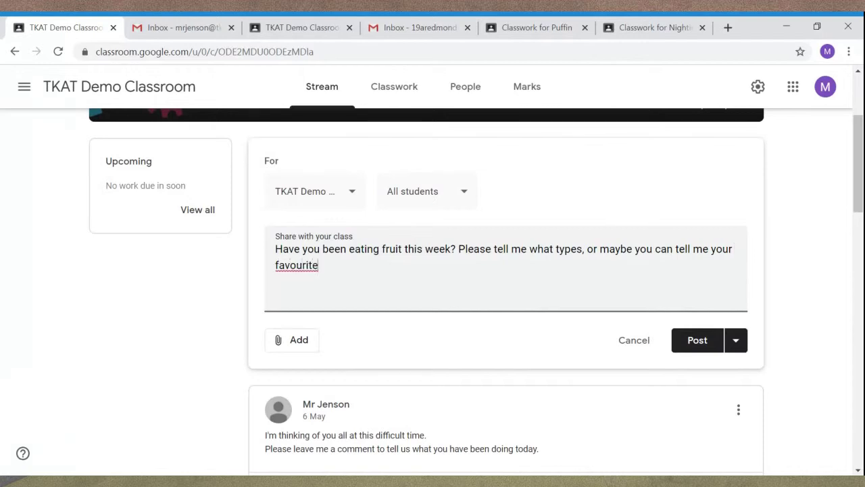
{"action": "type", "text": "."}
{"action": "left_click", "coordinate": [458, 249]}
{"action": "key", "text": "Return"}
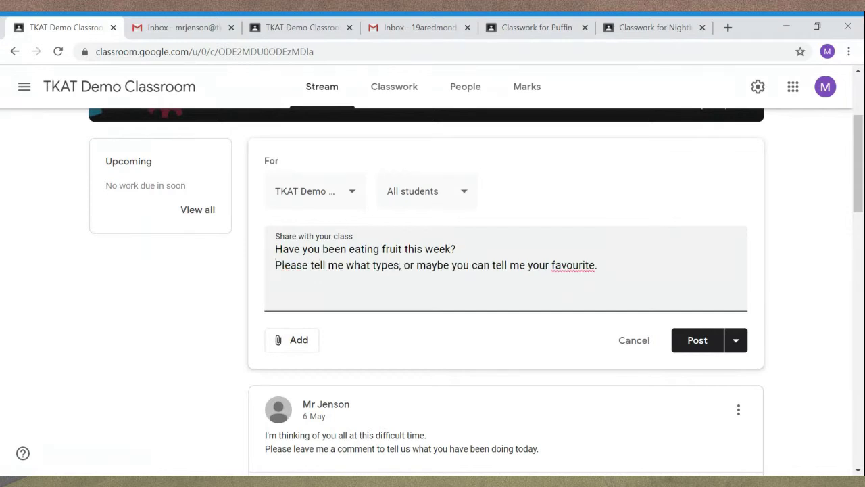
{"action": "left_click", "coordinate": [693, 343]}
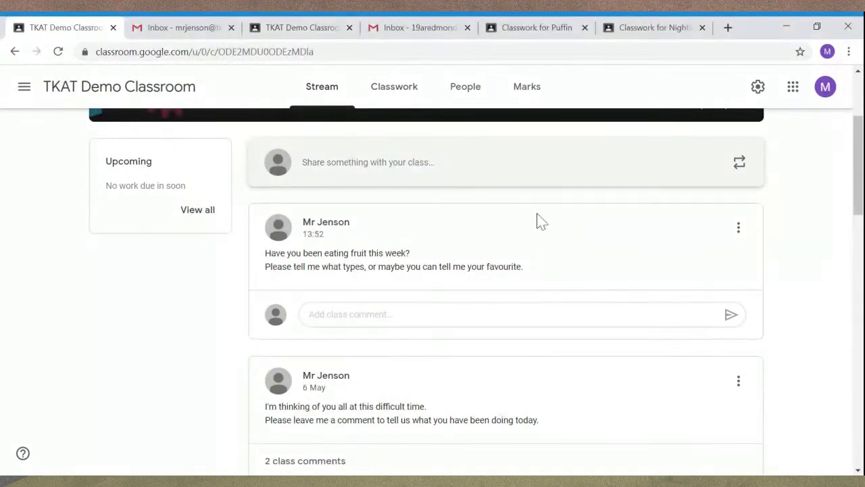
Examine the teacher and student lists on the class's People page.
{"action": "left_click", "coordinate": [477, 100]}
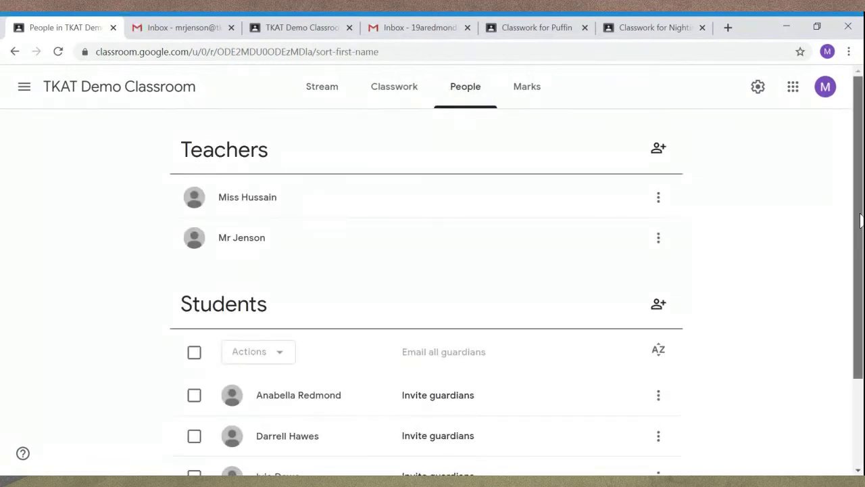
{"action": "mouse_move", "coordinate": [860, 220]}
{"action": "left_mouse_down"}
{"action": "mouse_move", "coordinate": [860, 298]}
{"action": "mouse_move", "coordinate": [857, 235]}
{"action": "left_mouse_up"}
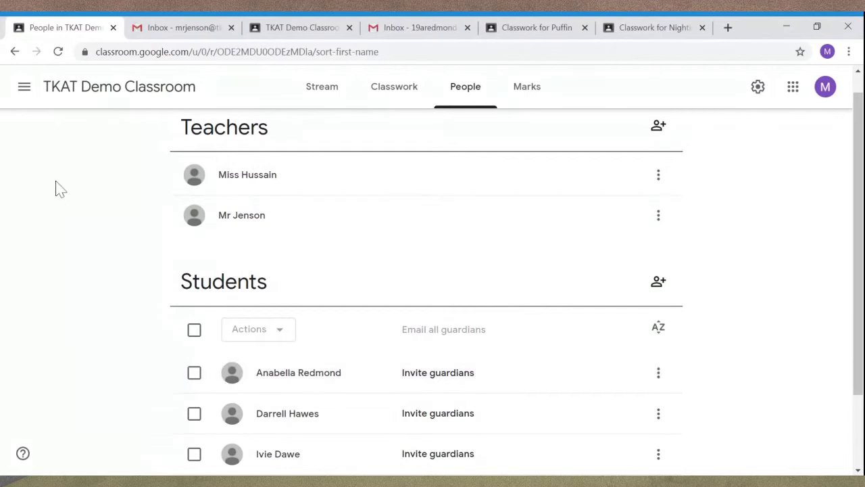
Reload the student's class Stream and start a class comment under the new fruit announcement.
{"action": "left_click", "coordinate": [294, 28]}
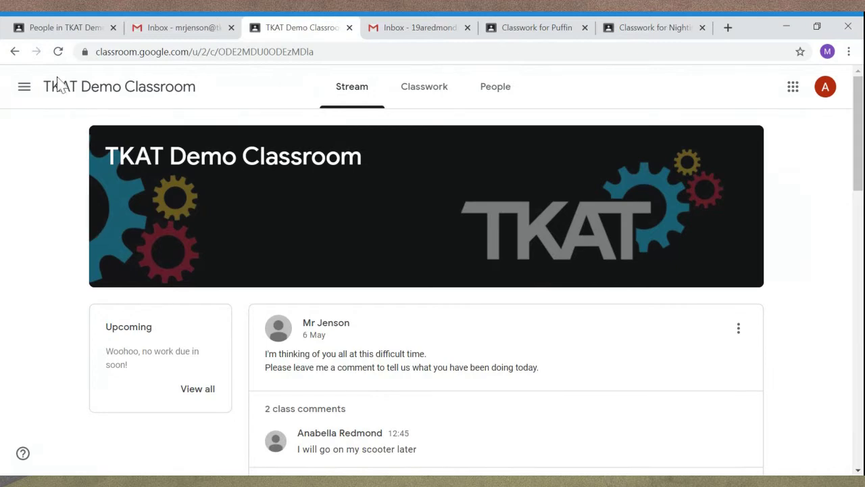
{"action": "left_click", "coordinate": [58, 54]}
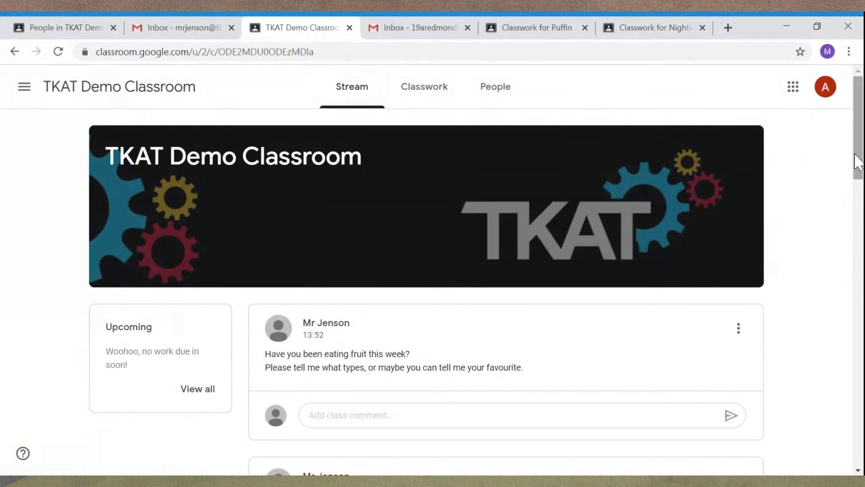
{"action": "left_click_drag", "start_coordinate": [861, 157], "coordinate": [861, 184]}
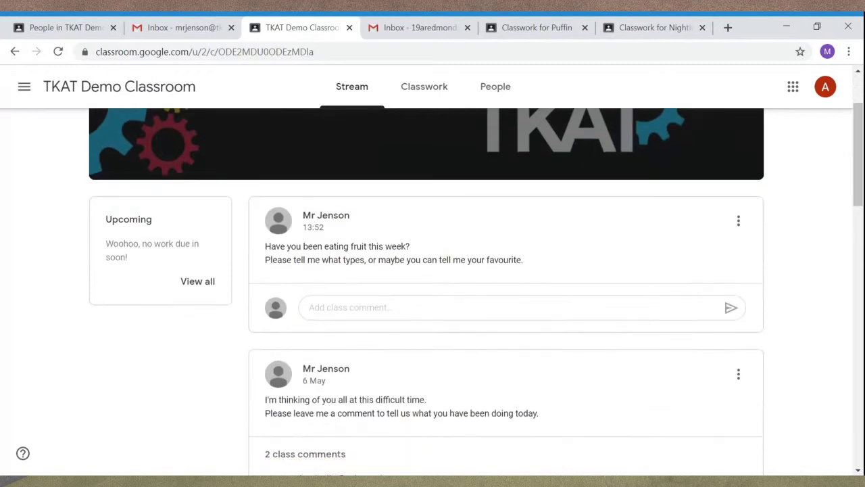
{"action": "left_click", "coordinate": [309, 307]}
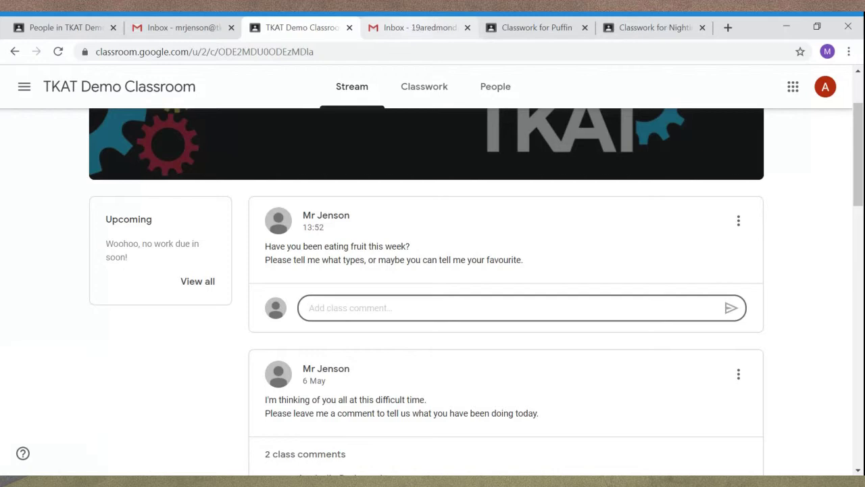
Switch to the student's Gmail, reload the inbox, and read the new announcement email about eating fruit.
{"action": "left_click", "coordinate": [413, 28]}
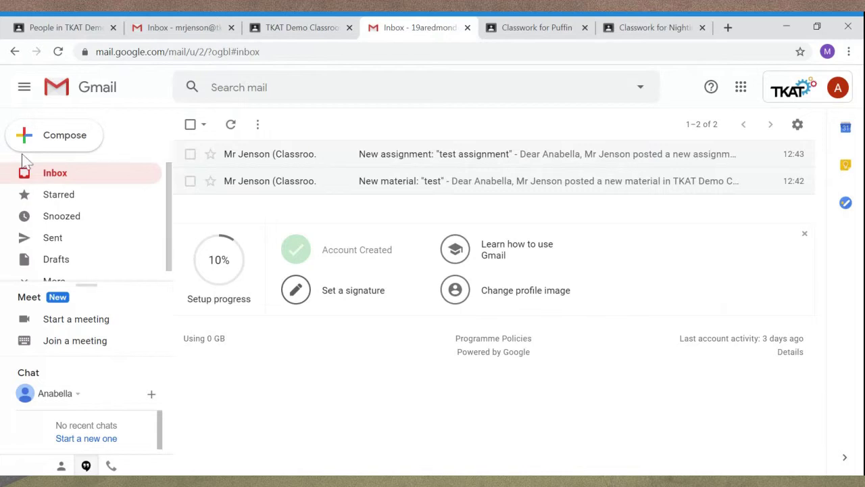
{"action": "left_click", "coordinate": [59, 53]}
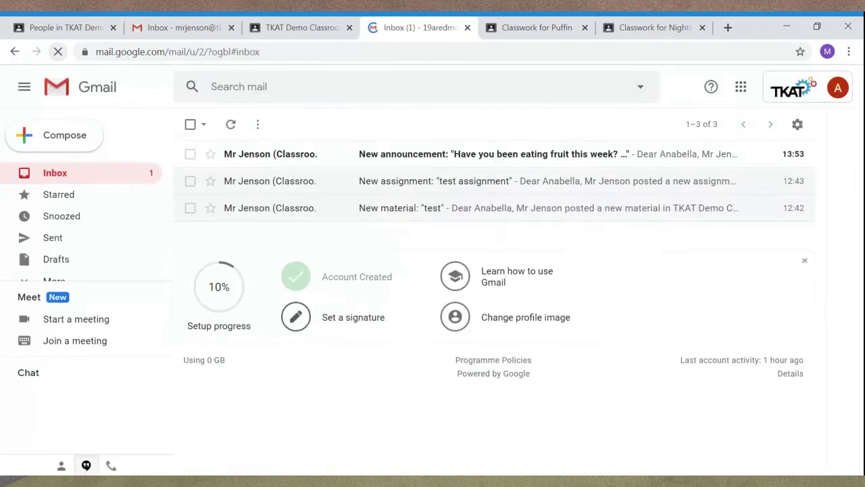
{"action": "left_click", "coordinate": [514, 160]}
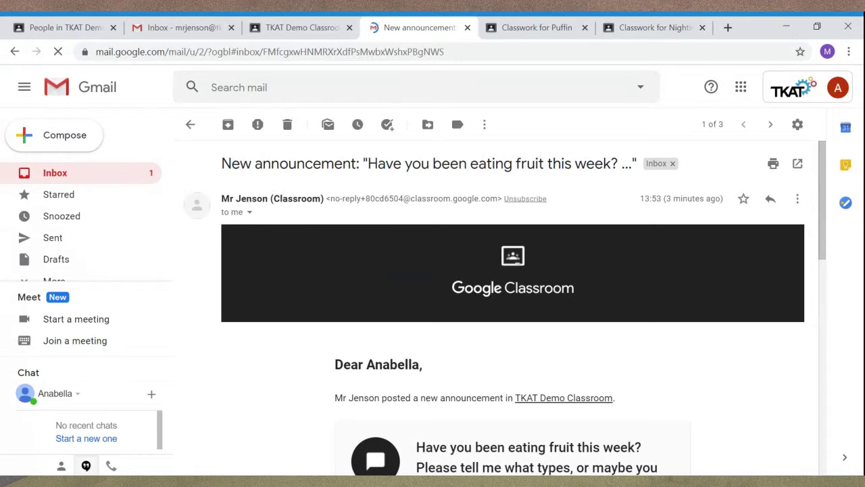
{"action": "scroll", "coordinate": [830, 282], "scroll_direction": "down", "scroll_amount": 3}
{"action": "scroll", "coordinate": [830, 282], "scroll_direction": "down", "scroll_amount": 1}
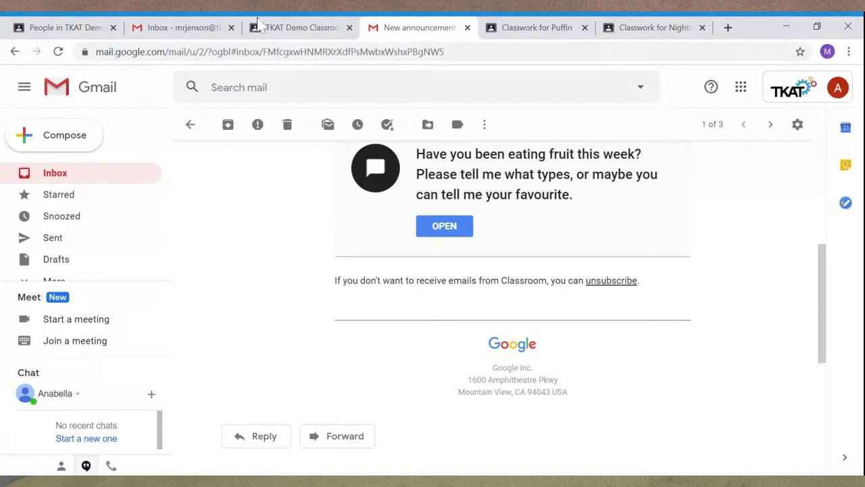
Post a student class comment on the fruit announcement thanking the teacher by name and adding "I love oranges", and view it in the teacher's Stream.
{"action": "left_click", "coordinate": [301, 30]}
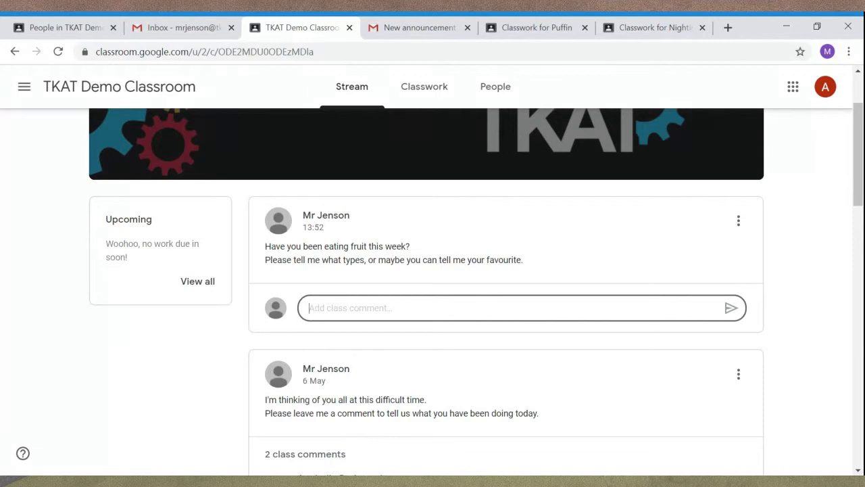
{"action": "type", "text": "Thank yo"}
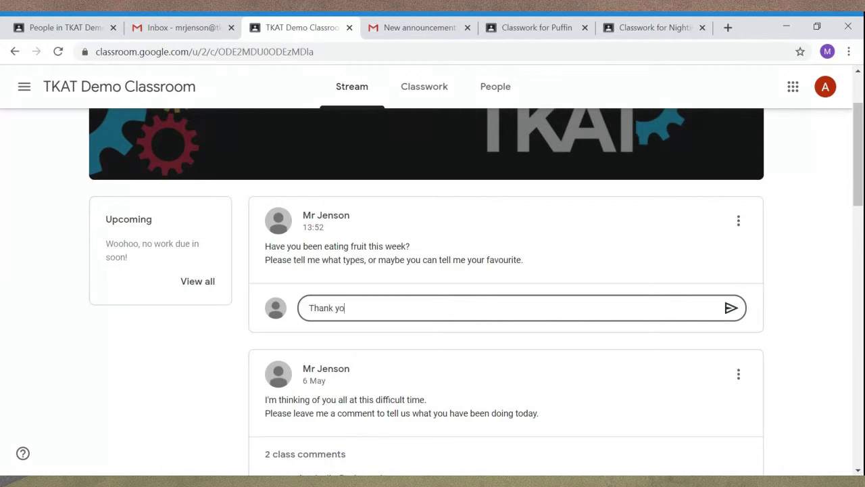
{"action": "type", "text": "u Mr Jenson. I love or"}
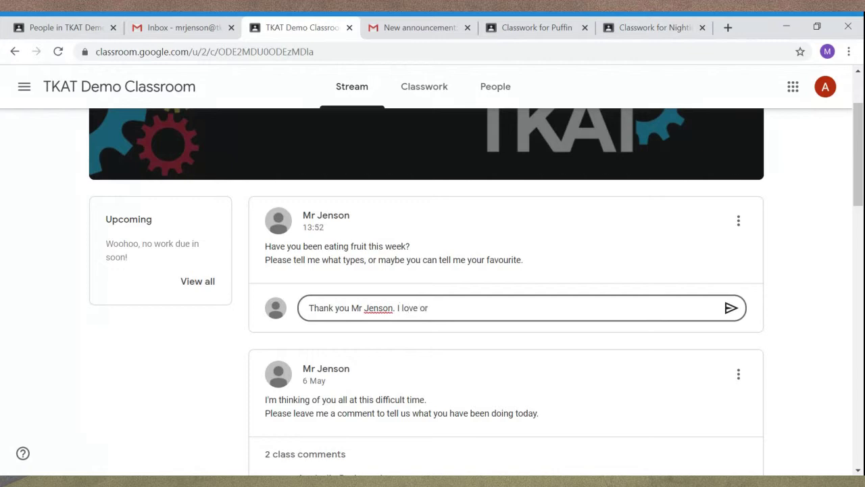
{"action": "type", "text": "anges"}
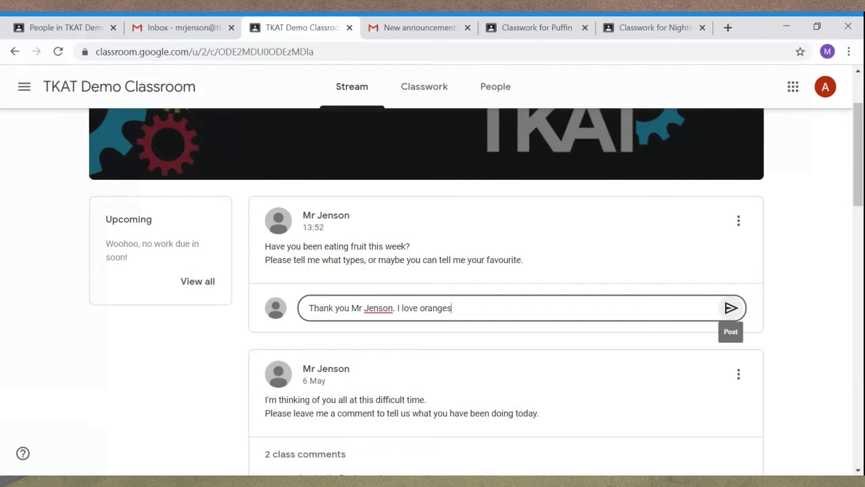
{"action": "left_click", "coordinate": [731, 312]}
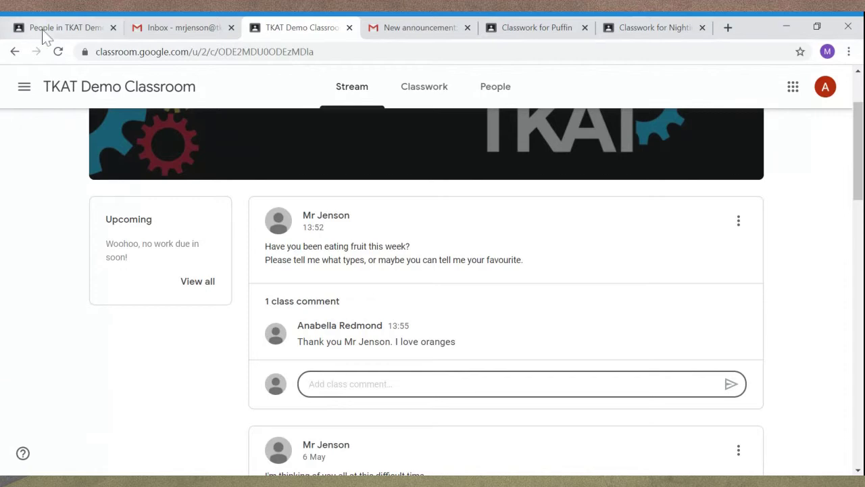
{"action": "left_click", "coordinate": [97, 32]}
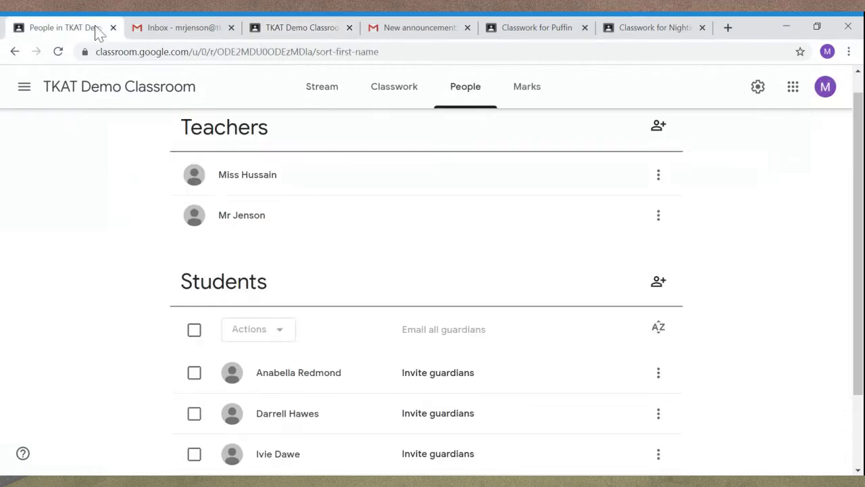
{"action": "left_click", "coordinate": [336, 99]}
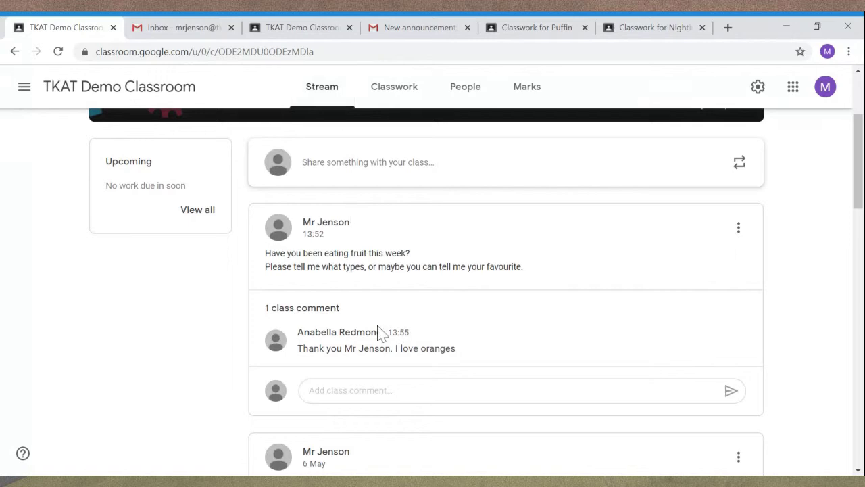
Switch to the teacher's Gmail, reload the inbox to check for the student's comment notification, and return to the class Stream.
{"action": "mouse_move", "coordinate": [378, 332]}
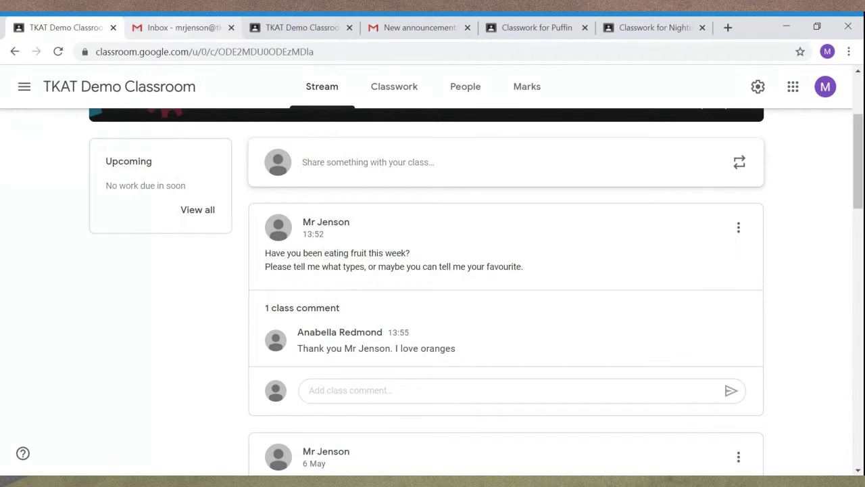
{"action": "left_click", "coordinate": [178, 28]}
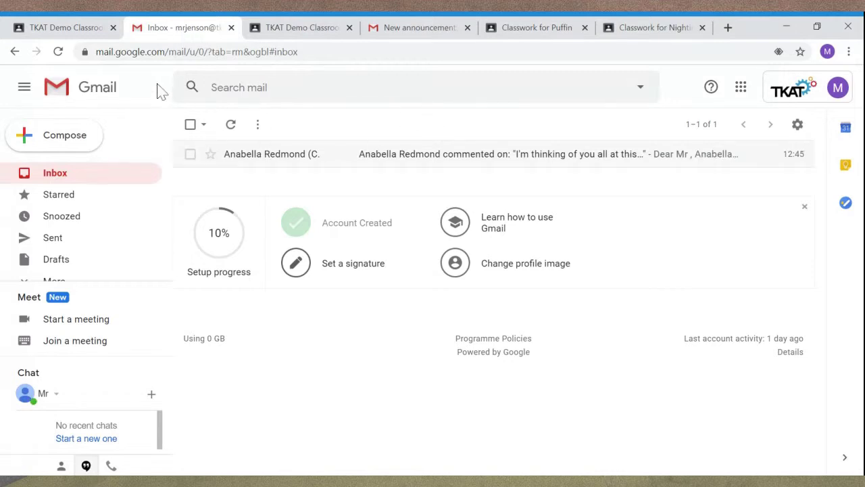
{"action": "left_click", "coordinate": [63, 56]}
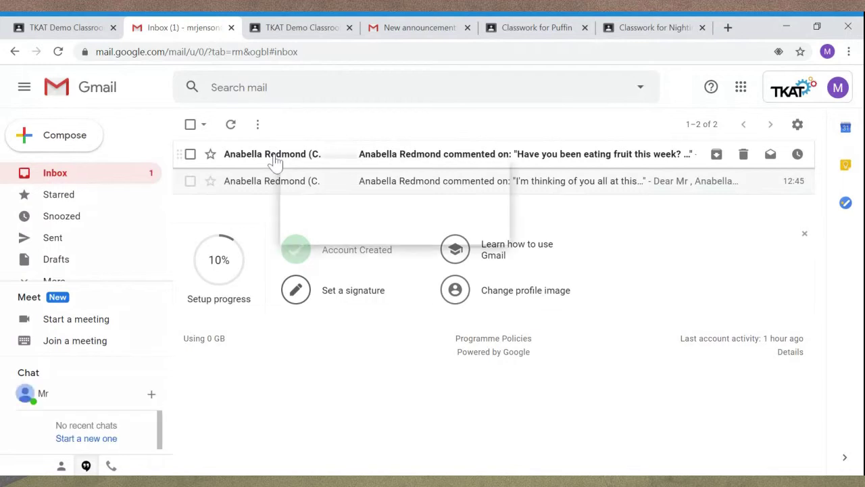
{"action": "left_click", "coordinate": [66, 29]}
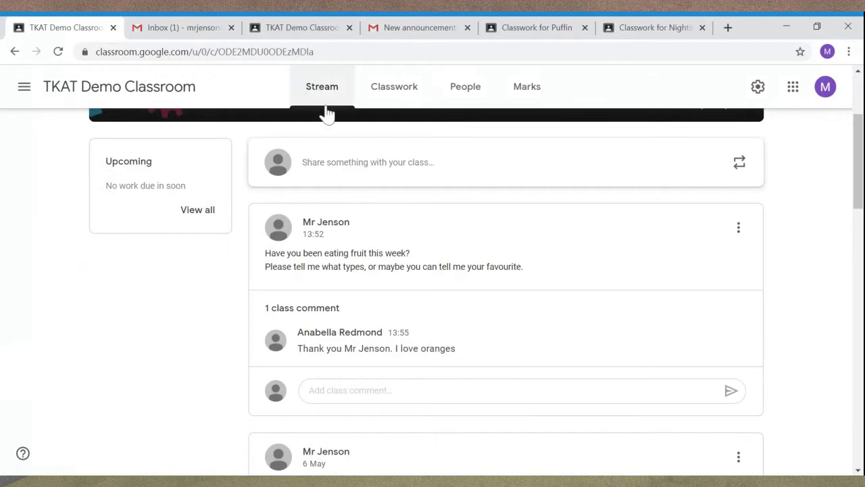
Open the Nightingale class's Stream and examine the latest daily announcement below the saved announcements.
{"action": "left_click", "coordinate": [523, 27]}
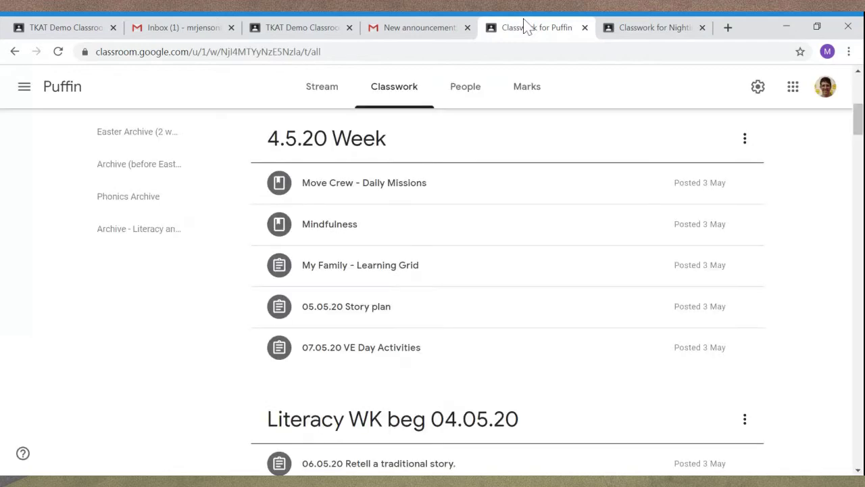
{"action": "left_click", "coordinate": [623, 28]}
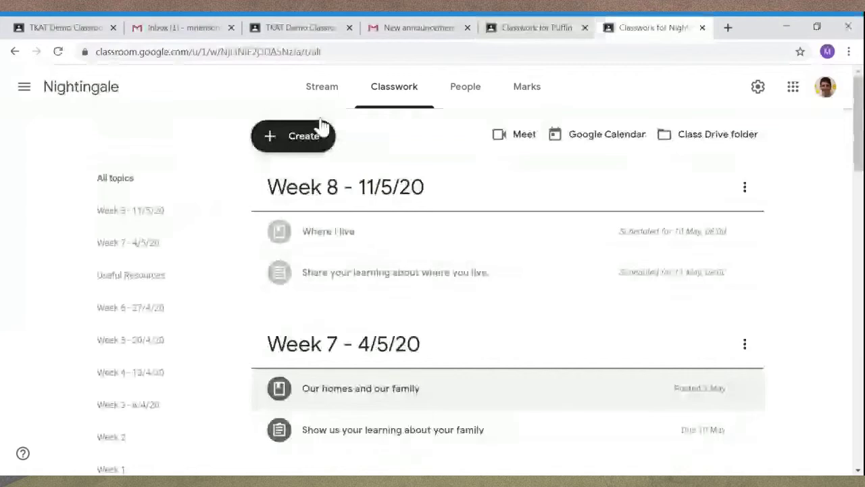
{"action": "left_click", "coordinate": [322, 87]}
{"action": "left_click", "coordinate": [740, 316]}
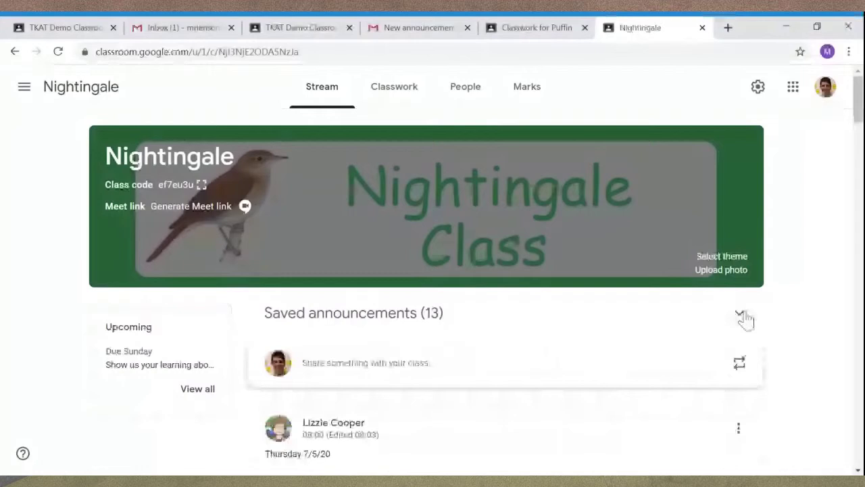
{"action": "left_click_drag", "start_coordinate": [858, 119], "coordinate": [859, 139]}
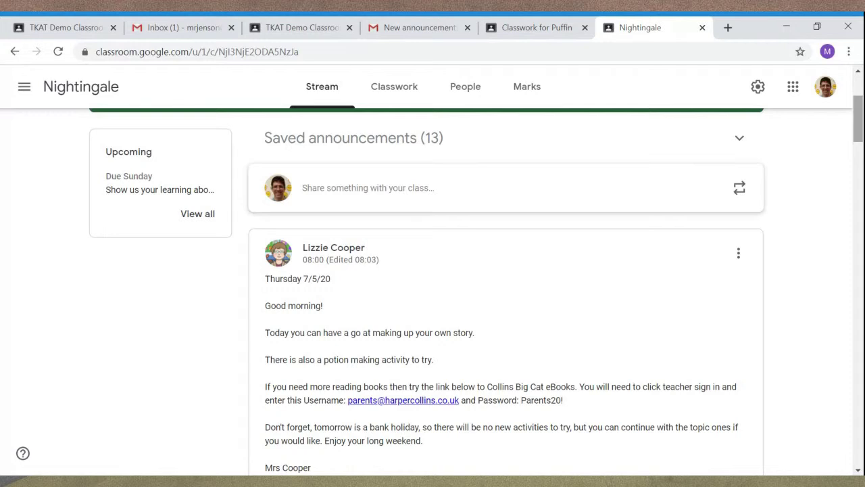
View the Nightingale class's Classwork page and expand the scheduled "Where I live" material under Week 8 - 11/5/20.
{"action": "left_click", "coordinate": [550, 35]}
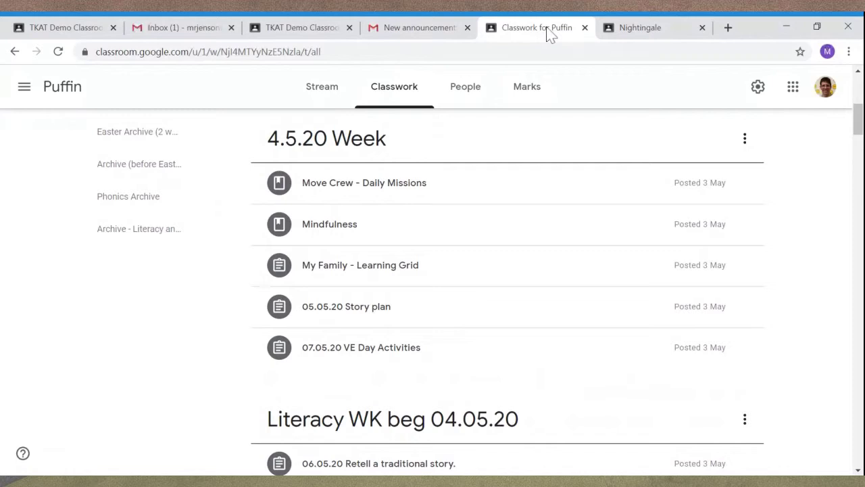
{"action": "left_click", "coordinate": [625, 35]}
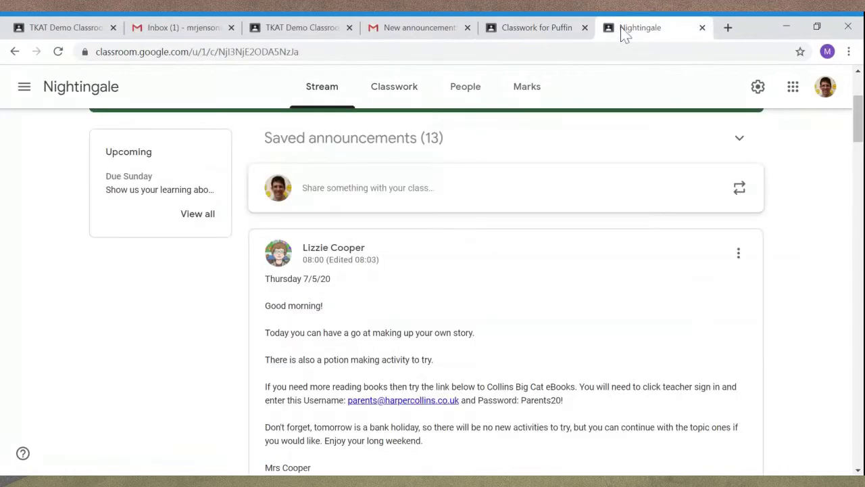
{"action": "left_click", "coordinate": [408, 98]}
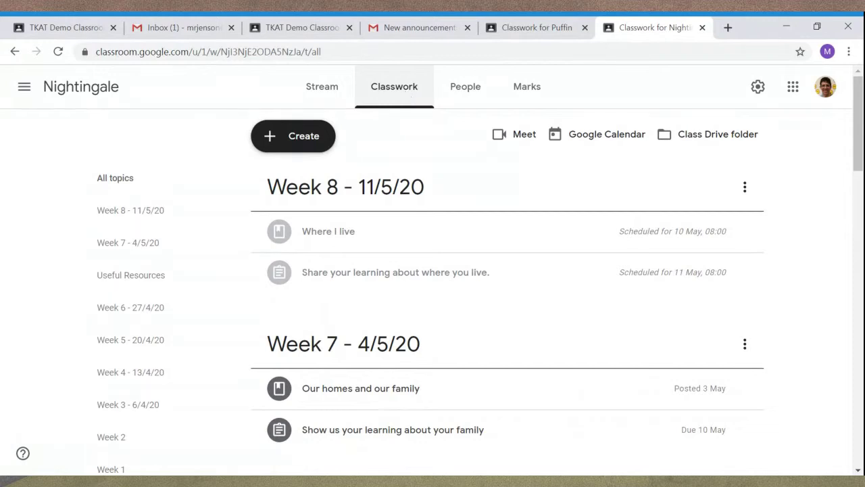
{"action": "left_click", "coordinate": [360, 246]}
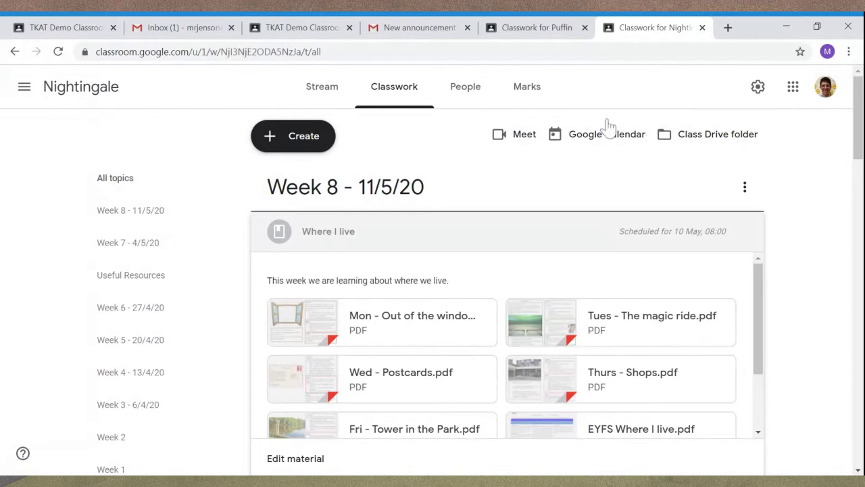
Switch to the Puffin class, view its Stream, and return to its Classwork page.
{"action": "left_click", "coordinate": [529, 30]}
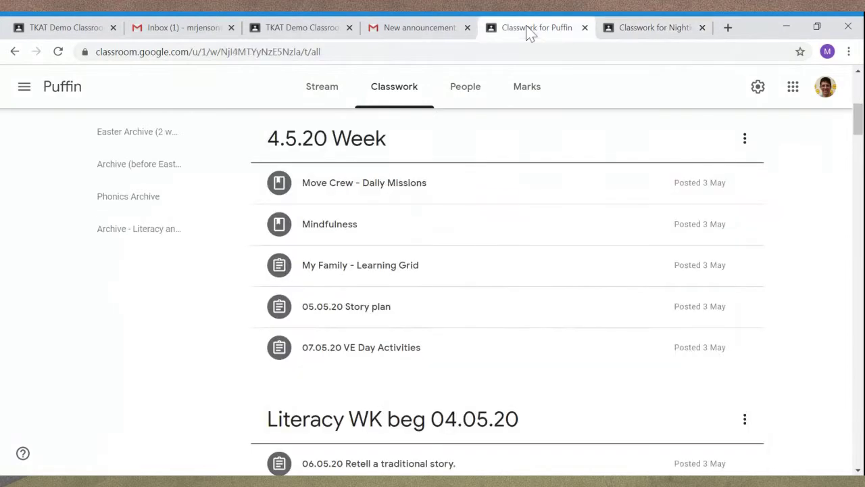
{"action": "left_click", "coordinate": [332, 100]}
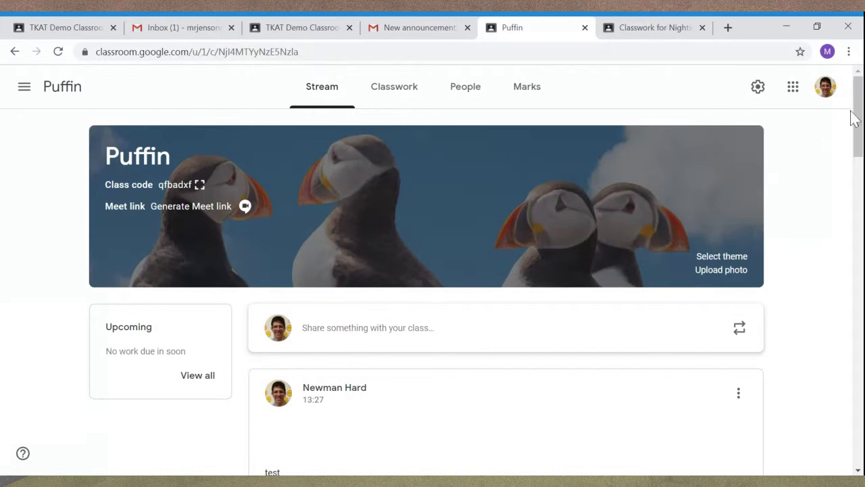
{"action": "left_click", "coordinate": [404, 94]}
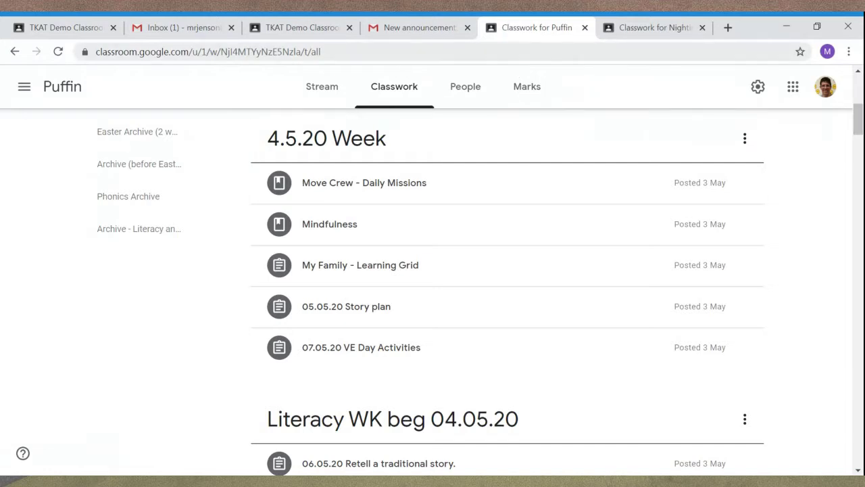
In TKAT Demo Classroom's Classwork, filter to the Garden Birds topic and view the student work for Garden Birds Week 1.
{"action": "left_click", "coordinate": [68, 28]}
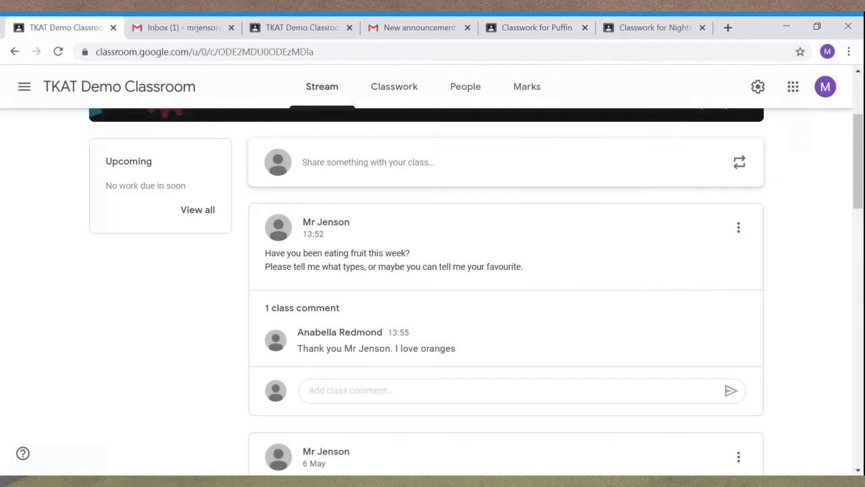
{"action": "left_click", "coordinate": [389, 104]}
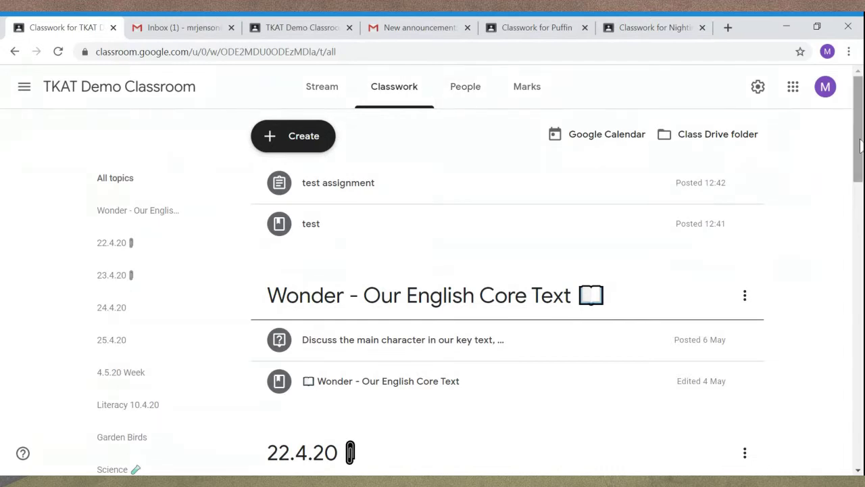
{"action": "left_click_drag", "start_coordinate": [861, 145], "coordinate": [861, 212]}
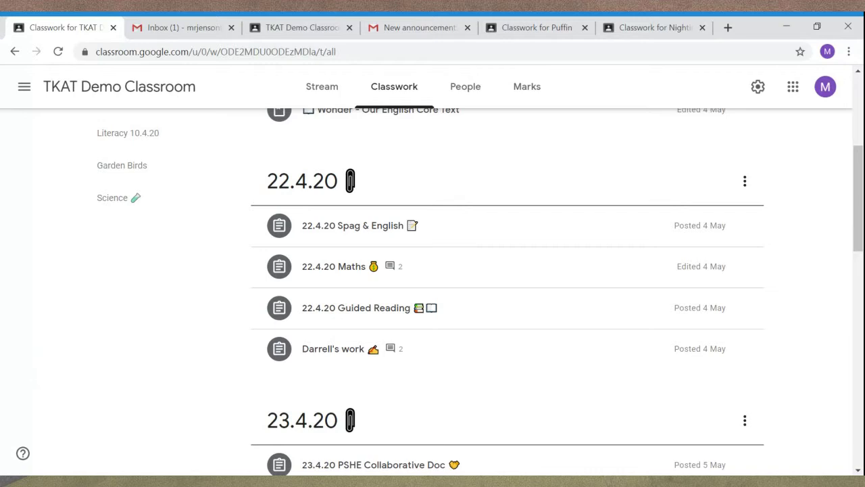
{"action": "left_click", "coordinate": [122, 165]}
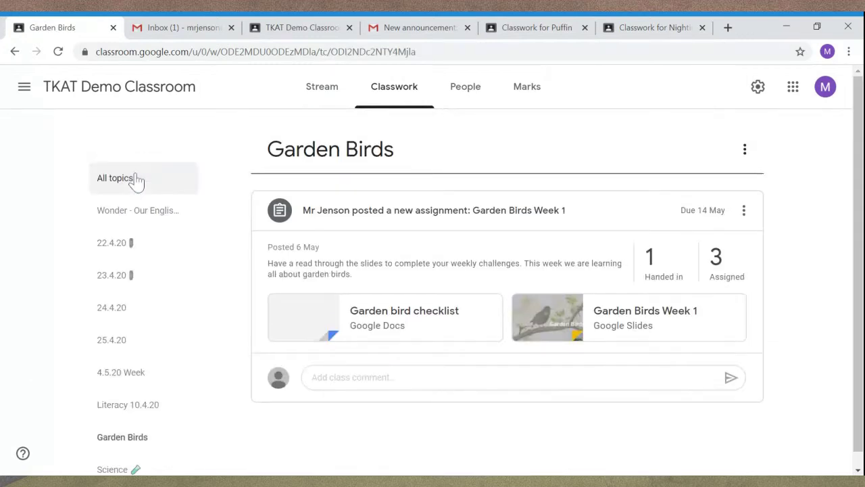
{"action": "left_click", "coordinate": [450, 213]}
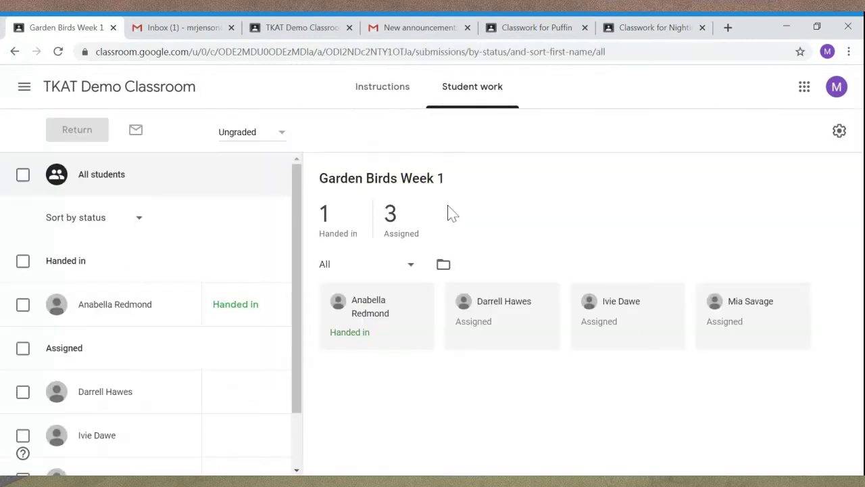
Leave the assignment, look through all topics on the TKAT Demo Classroom's Classwork page, and return to the class Stream.
{"action": "left_click", "coordinate": [143, 95]}
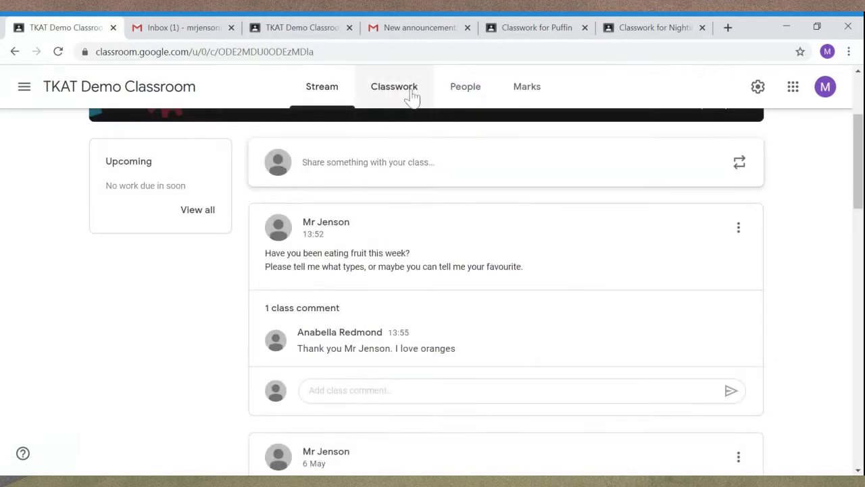
{"action": "left_click", "coordinate": [413, 98]}
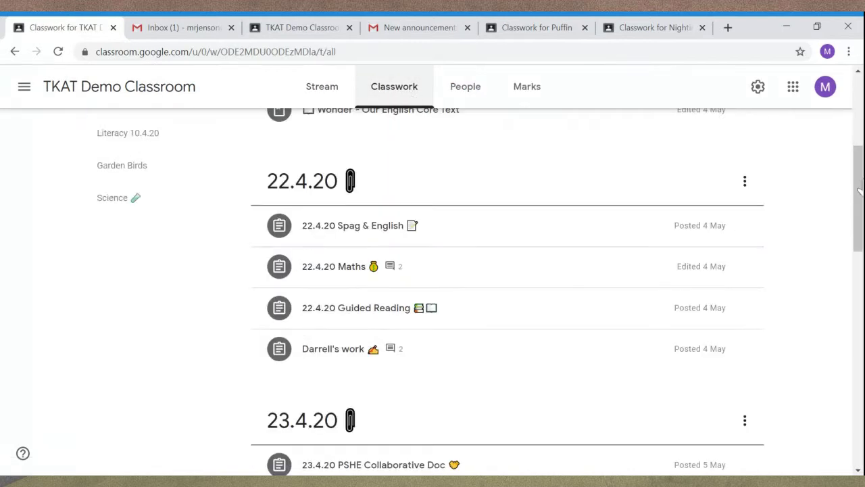
{"action": "left_click_drag", "start_coordinate": [858, 196], "coordinate": [858, 405]}
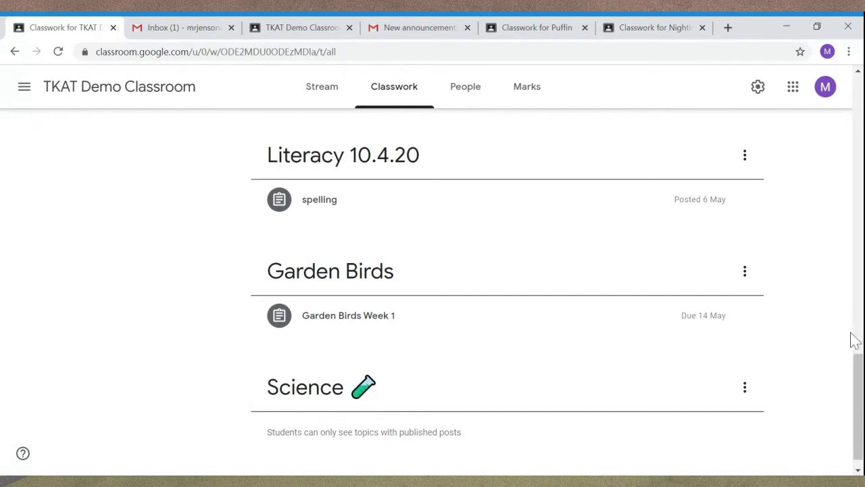
{"action": "left_click_drag", "start_coordinate": [860, 368], "coordinate": [858, 90]}
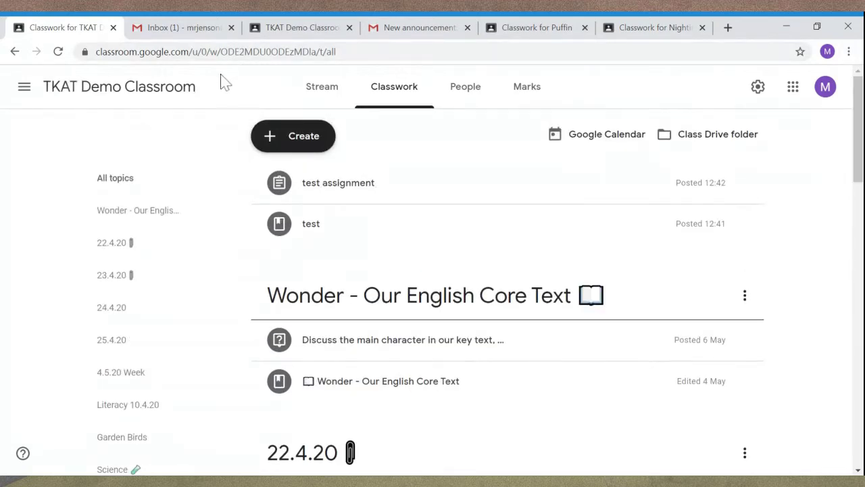
{"action": "left_click", "coordinate": [322, 93]}
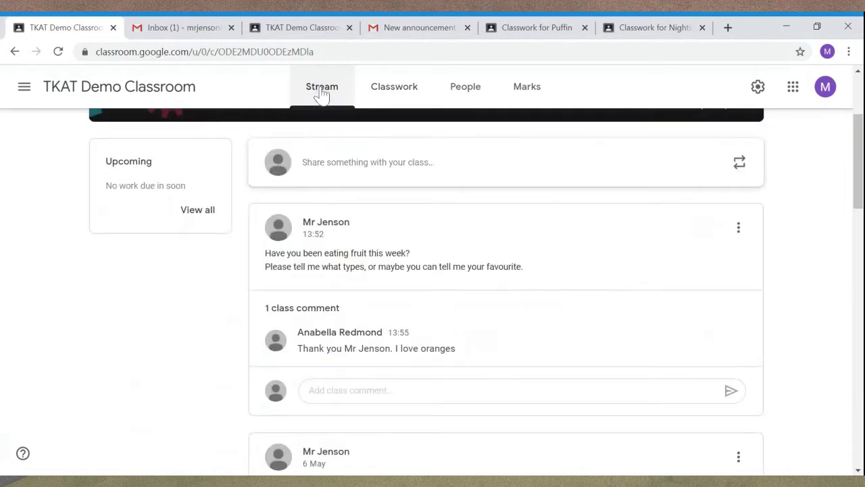